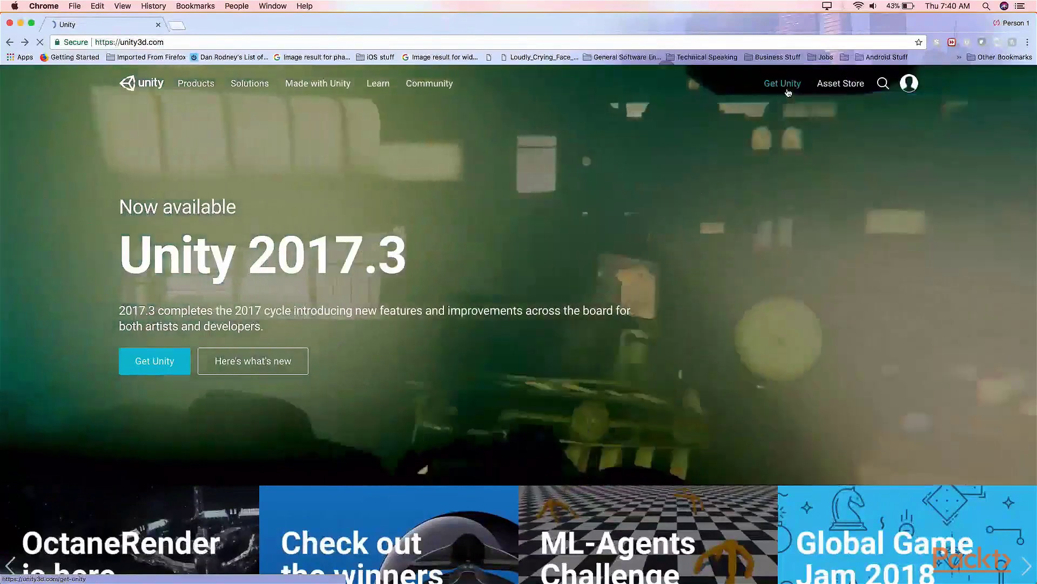
- Download the Unity Personal 2017.3 installer, confirming eligibility under the Terms of Service
{"action": "left_click", "coordinate": [784, 84]}
{"action": "left_click", "coordinate": [251, 415]}
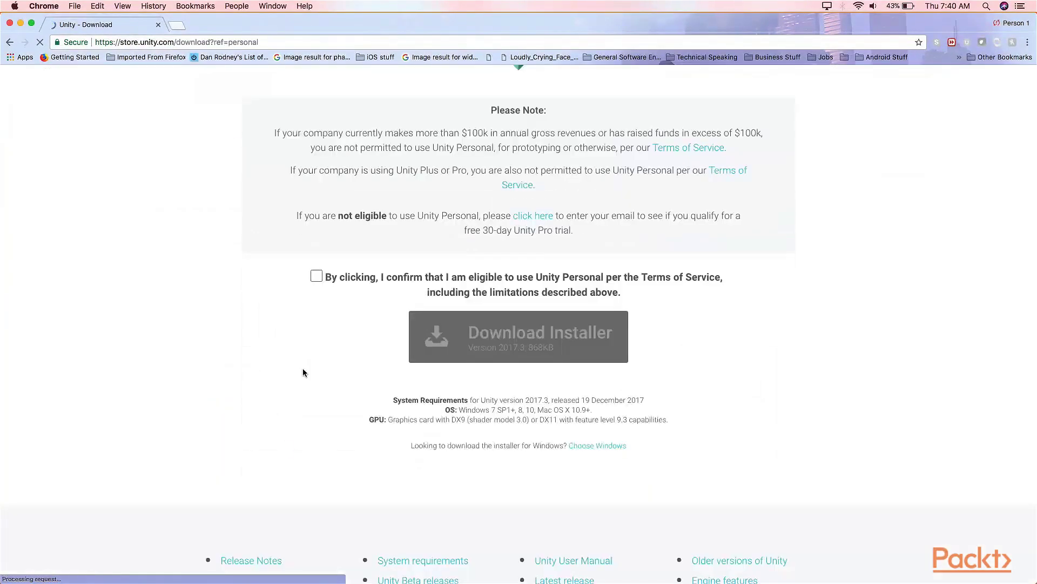
{"action": "left_click", "coordinate": [317, 277]}
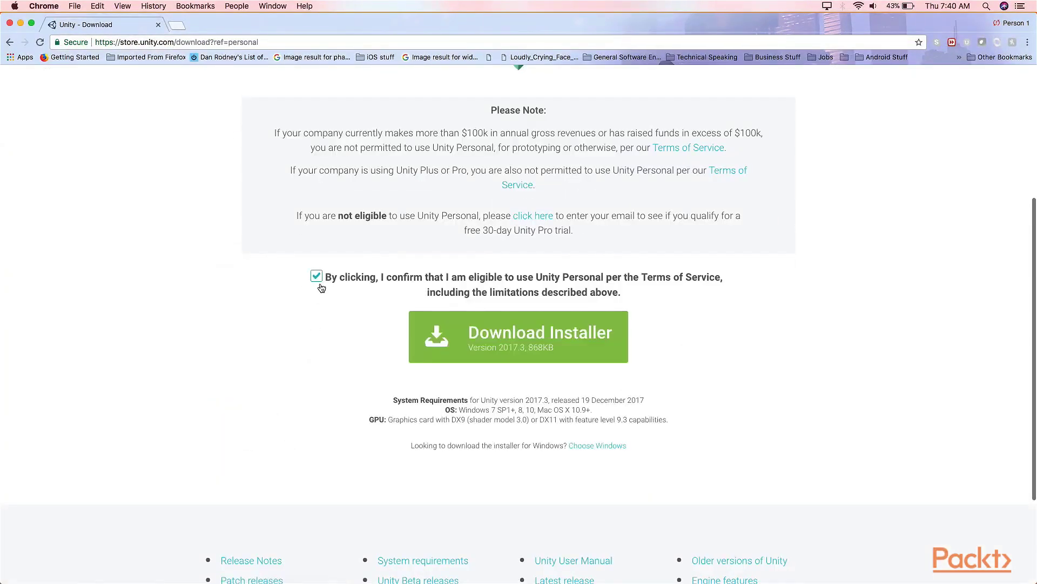
{"action": "left_click", "coordinate": [475, 338]}
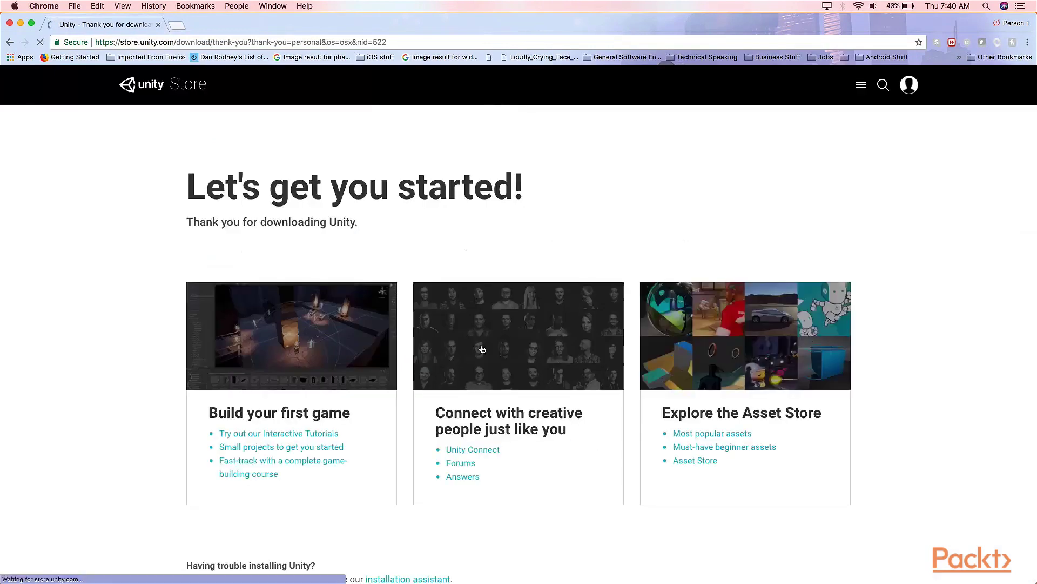
{"action": "scroll", "coordinate": [445, 422], "scroll_direction": "down", "scroll_amount": 4}
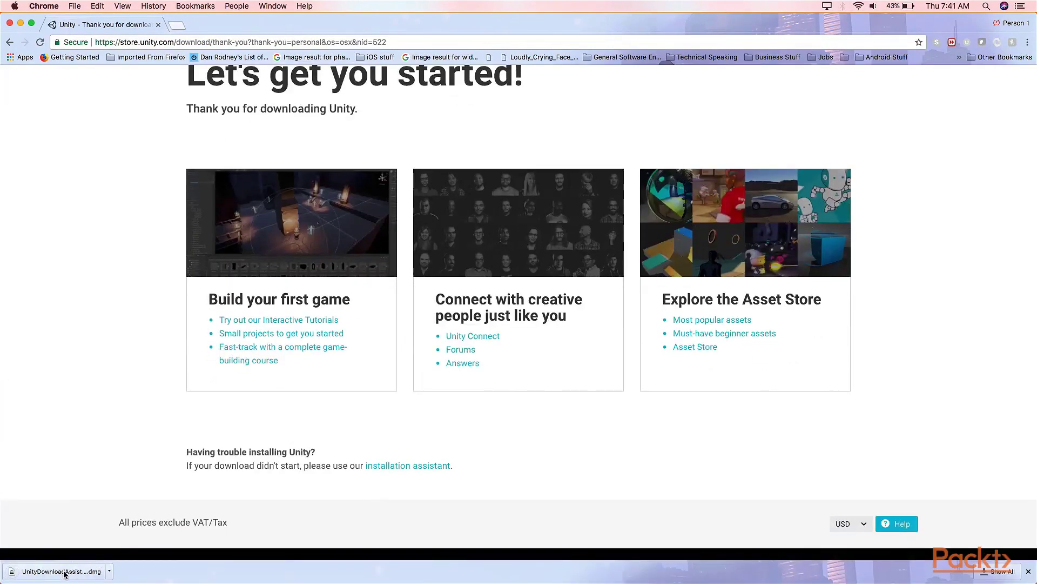
- Open the downloaded disk image and launch Unity Download Assistant, allowing the internet-downloaded application to run
{"action": "left_click", "coordinate": [63, 572]}
{"action": "double_click", "coordinate": [277, 326]}
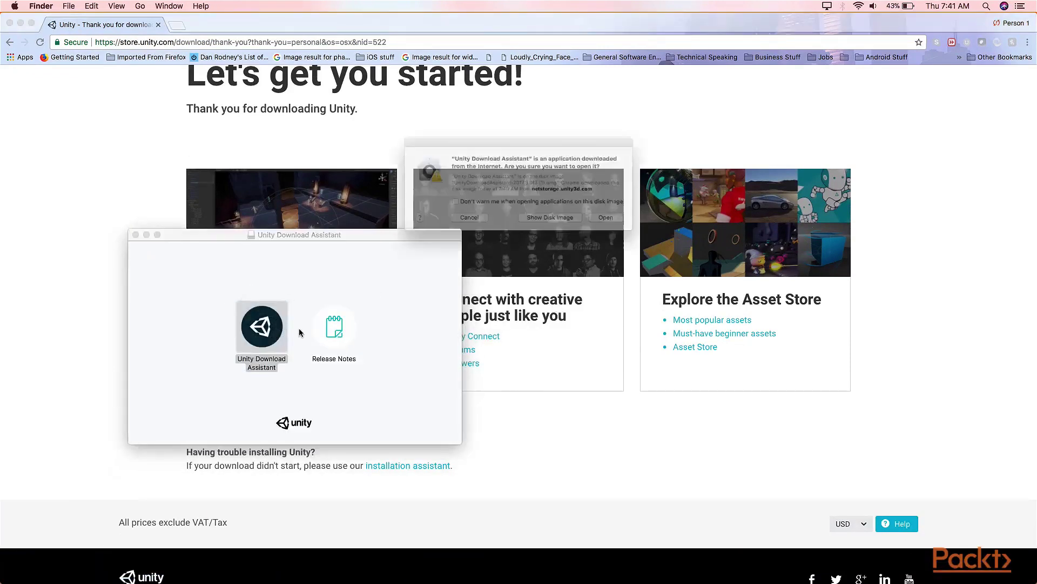
{"action": "left_click", "coordinate": [624, 224]}
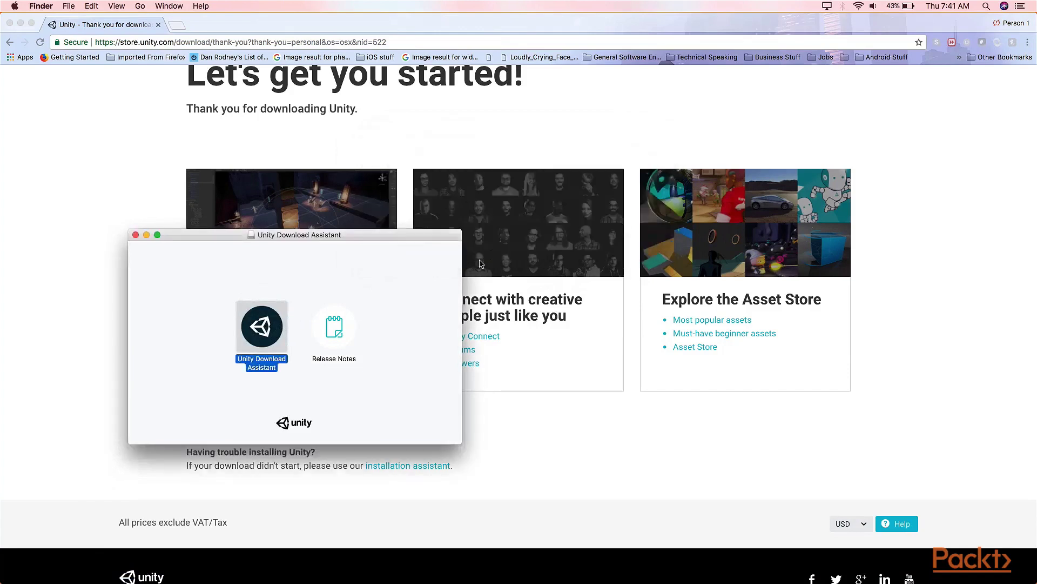
- Agree to the Unity software license and accept the component selection, including Android and iOS Build Support
{"action": "left_click", "coordinate": [397, 451]}
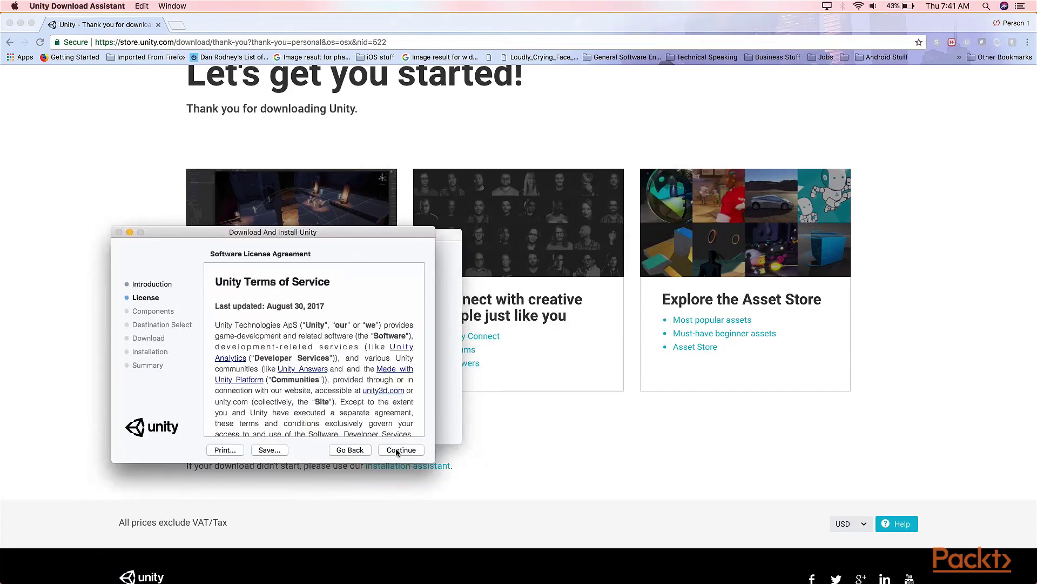
{"action": "left_click", "coordinate": [390, 449]}
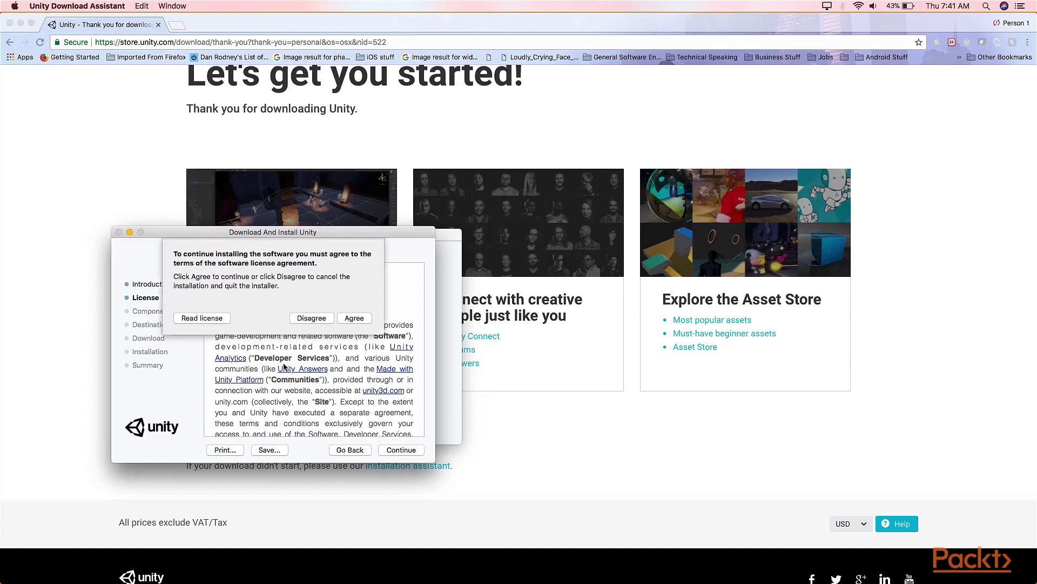
{"action": "left_click", "coordinate": [348, 318]}
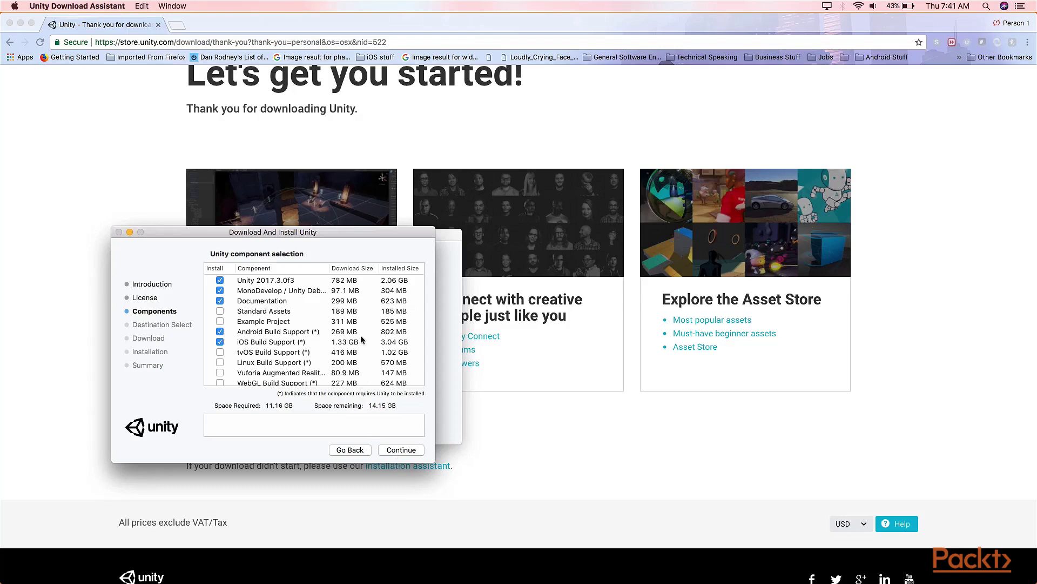
{"action": "scroll", "coordinate": [362, 339], "scroll_direction": "down", "scroll_amount": 3}
{"action": "scroll", "coordinate": [362, 339], "scroll_direction": "up", "scroll_amount": 3}
{"action": "left_click", "coordinate": [407, 450]}
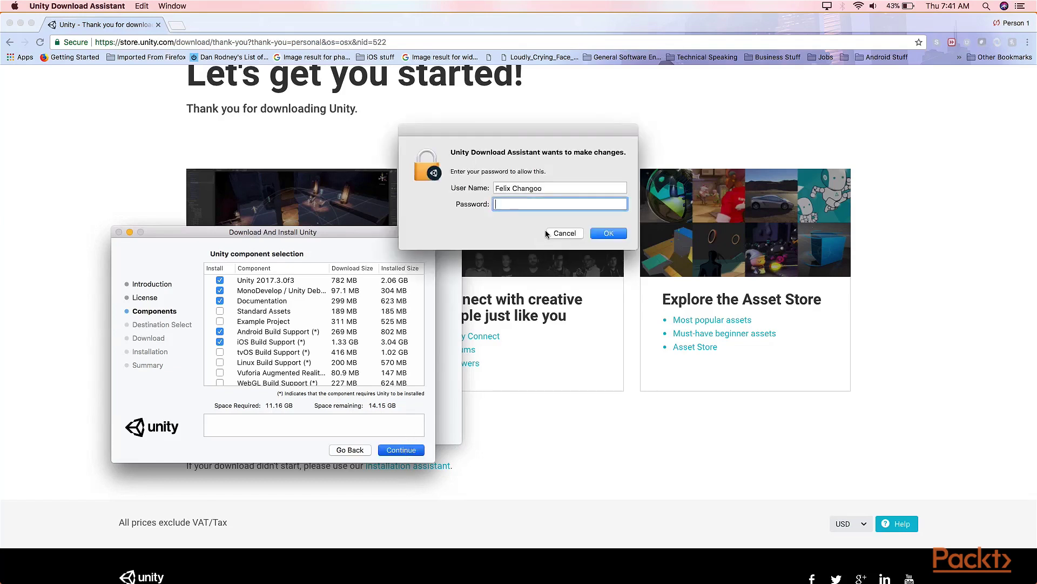
- Authorize the installer with the account password and install Unity on Macintosh HD
{"action": "type", "text": "**********"}
{"action": "key", "text": "Return"}
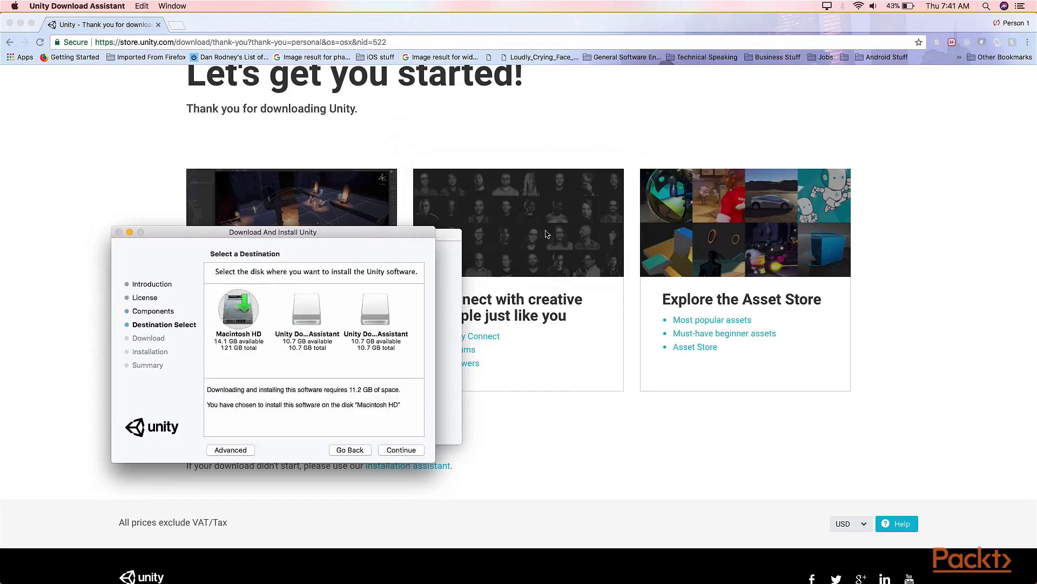
{"action": "left_click", "coordinate": [400, 450]}
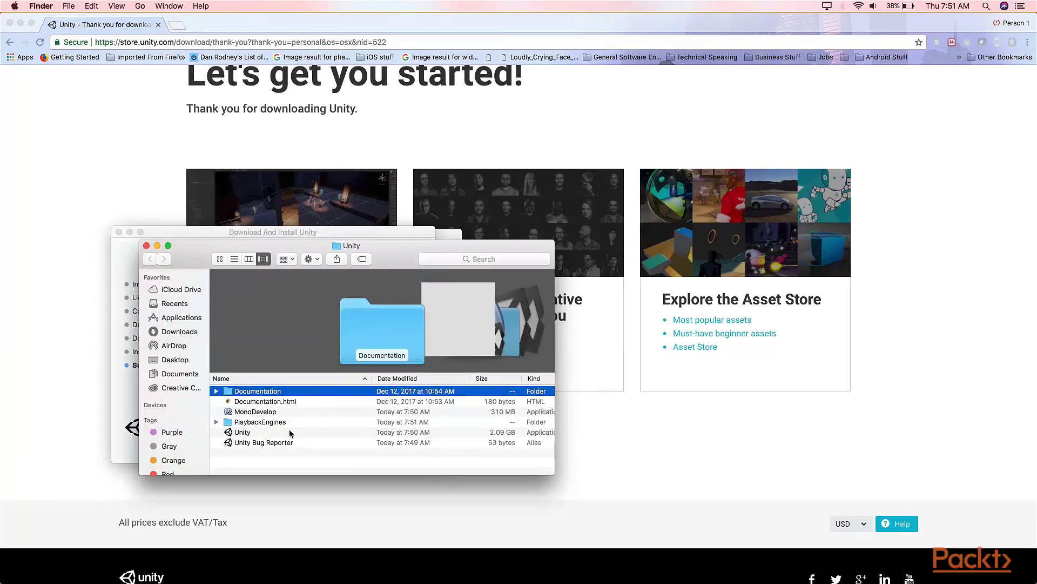
- Launch the installed Unity application and start a new 3D project named ARKitUnityDemo
{"action": "double_click", "coordinate": [261, 434]}
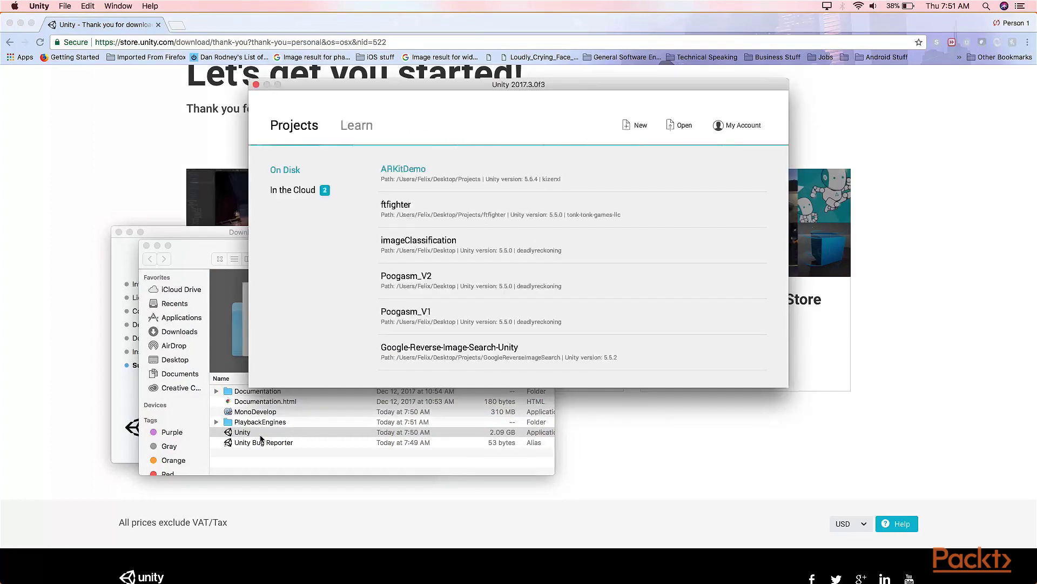
{"action": "left_click", "coordinate": [632, 127]}
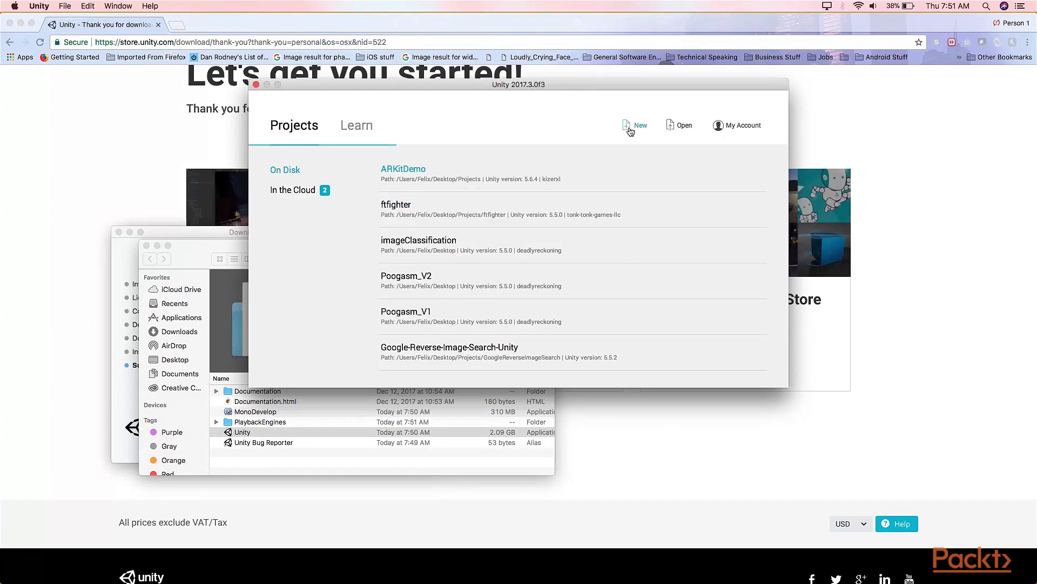
{"action": "left_click", "coordinate": [443, 210]}
{"action": "key", "text": "super+a"}
{"action": "key", "text": "BackSpace"}
{"action": "type", "text": "AR"}
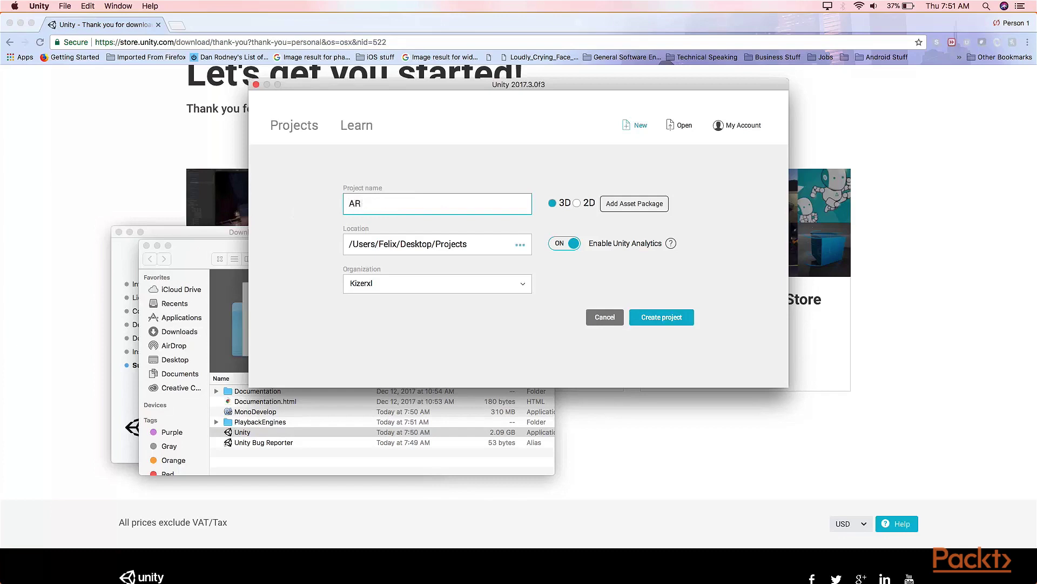
{"action": "type", "text": "KitUnityDemo"}
- Set the project location to Project Files within Desktop's ARKit Course Info Stuff, Section 5 - Beyond ARKit, and create the project
{"action": "left_click", "coordinate": [519, 245]}
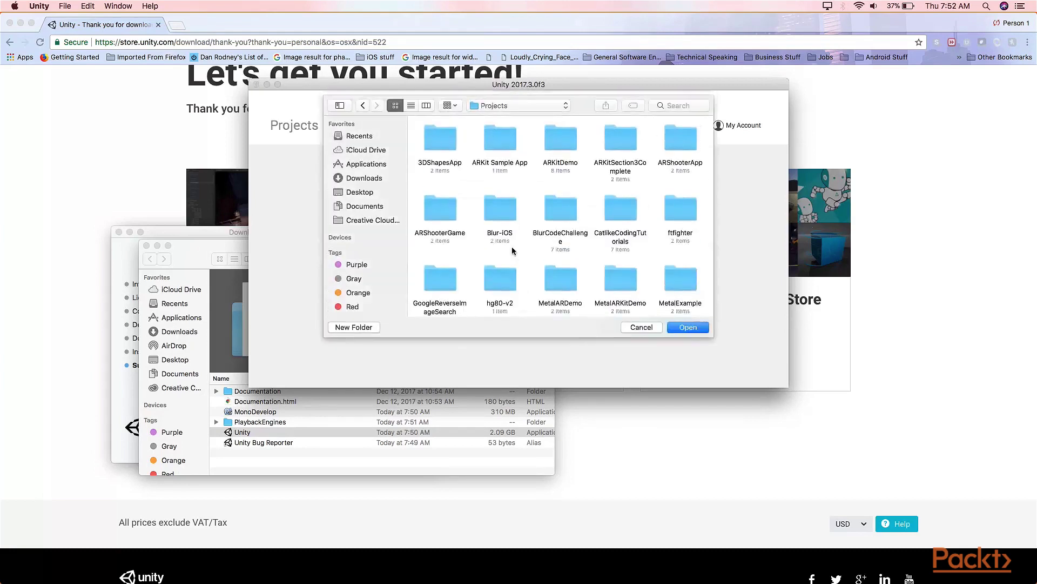
{"action": "scroll", "coordinate": [606, 255], "scroll_direction": "down", "scroll_amount": 2}
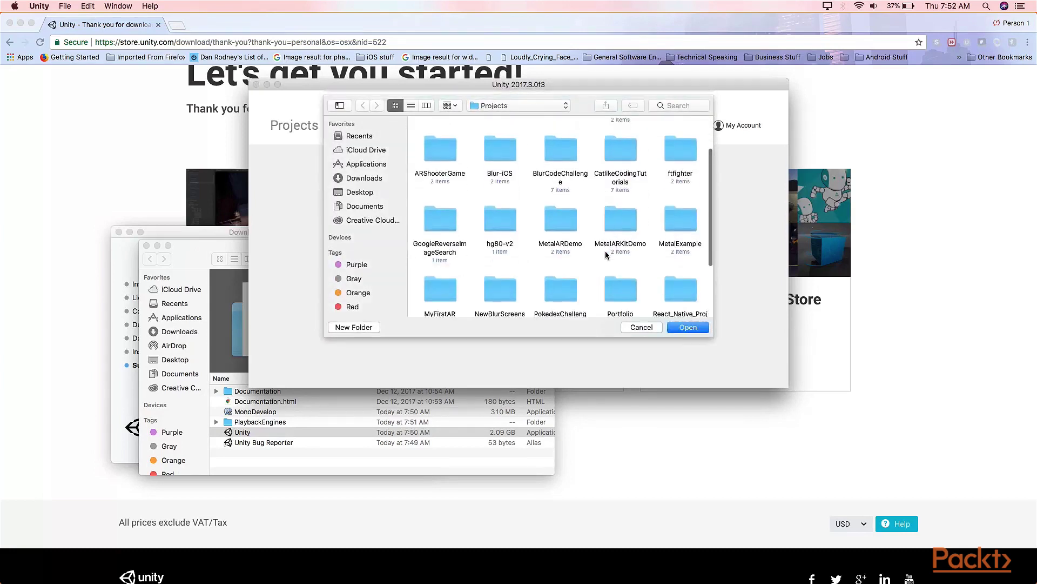
{"action": "left_click", "coordinate": [368, 194]}
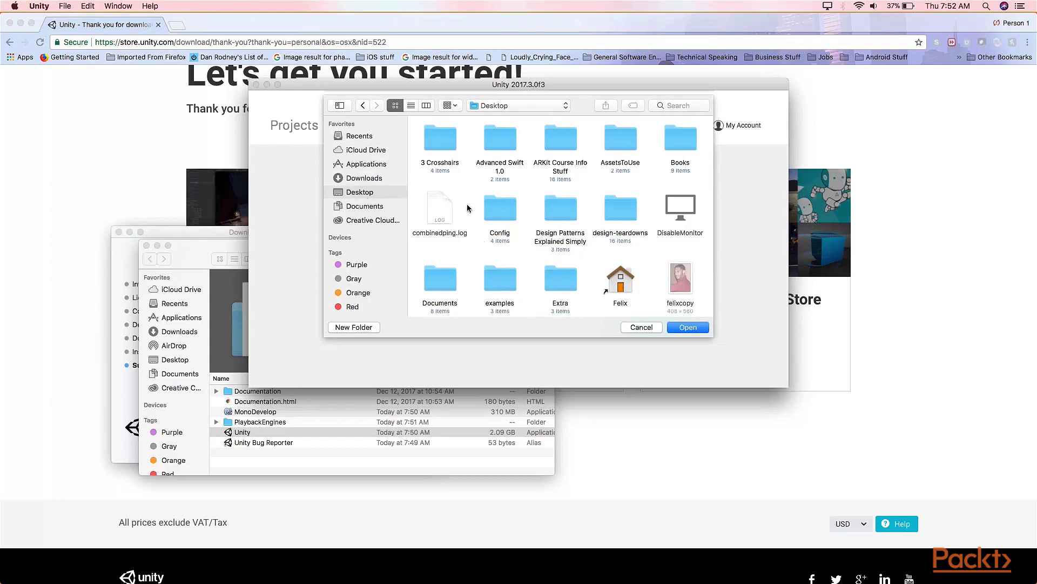
{"action": "double_click", "coordinate": [560, 145]}
{"action": "scroll", "coordinate": [562, 216], "scroll_direction": "down", "scroll_amount": 3}
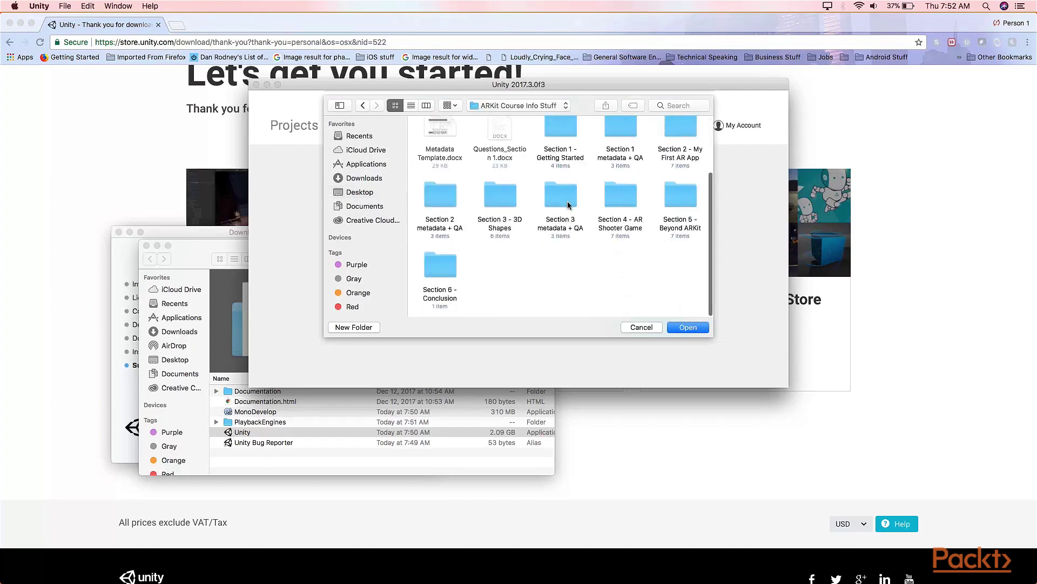
{"action": "double_click", "coordinate": [680, 213]}
{"action": "double_click", "coordinate": [440, 147]}
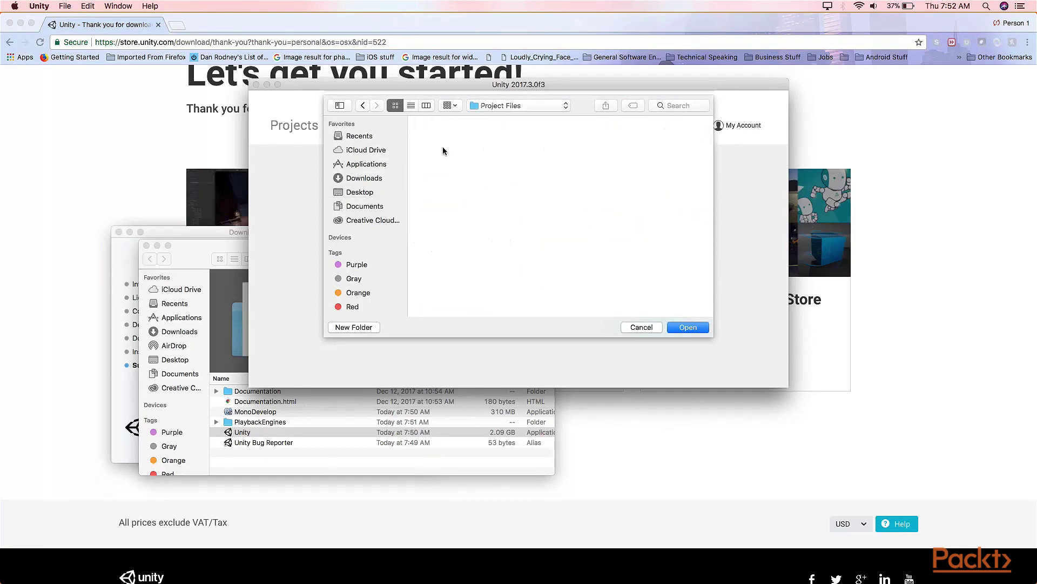
{"action": "left_click", "coordinate": [687, 327]}
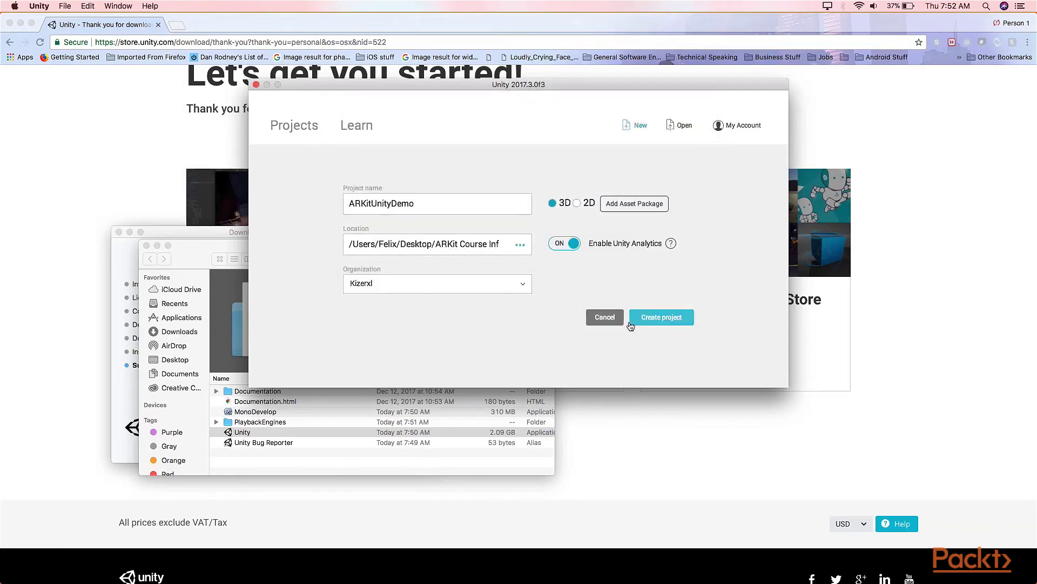
{"action": "left_click", "coordinate": [657, 318]}
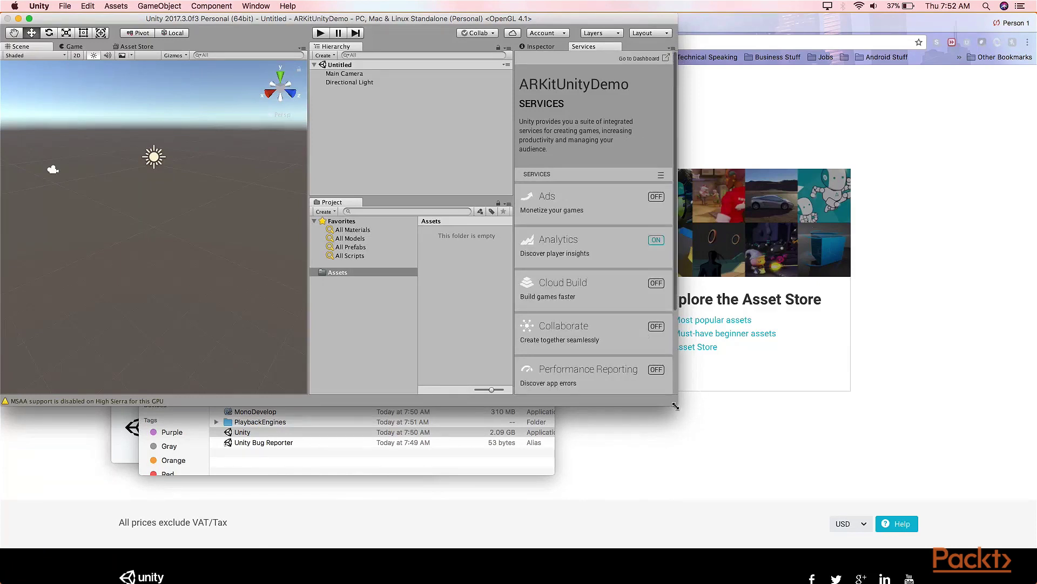
- Enlarge the editor window to fill the screen and close the floating Console
{"action": "left_click_drag", "start_coordinate": [675, 404], "coordinate": [1017, 580]}
{"action": "left_click", "coordinate": [1018, 580]}
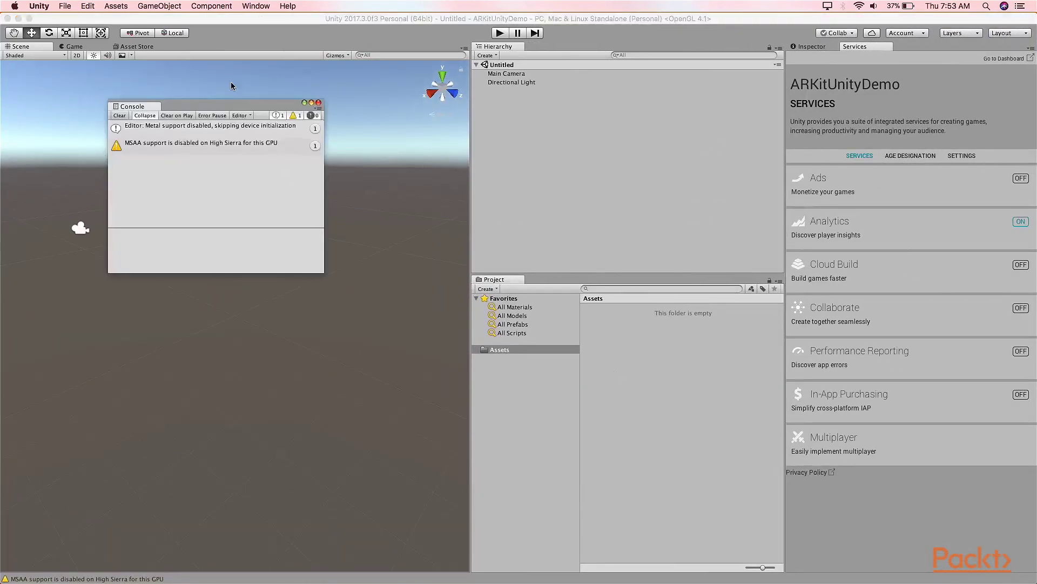
{"action": "left_click", "coordinate": [318, 102]}
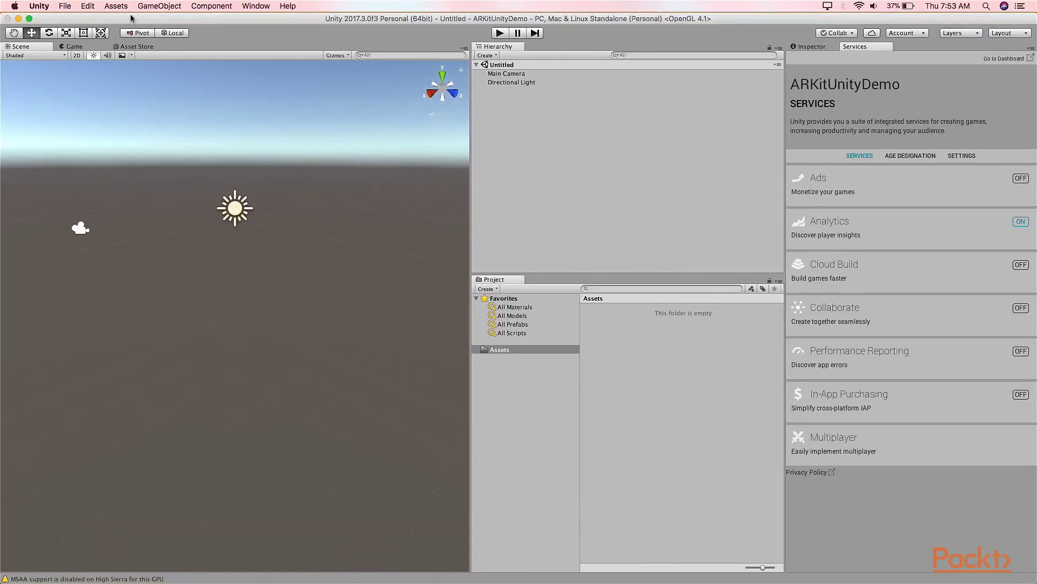
- Open the Asset Store inside the editor and search for "arkit"
{"action": "left_click", "coordinate": [256, 6]}
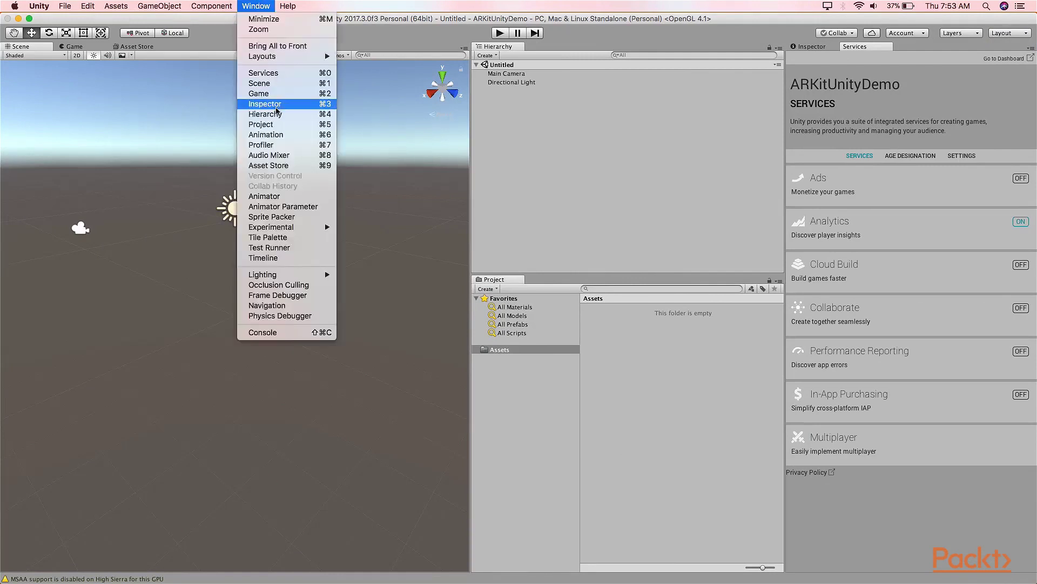
{"action": "left_click", "coordinate": [273, 166]}
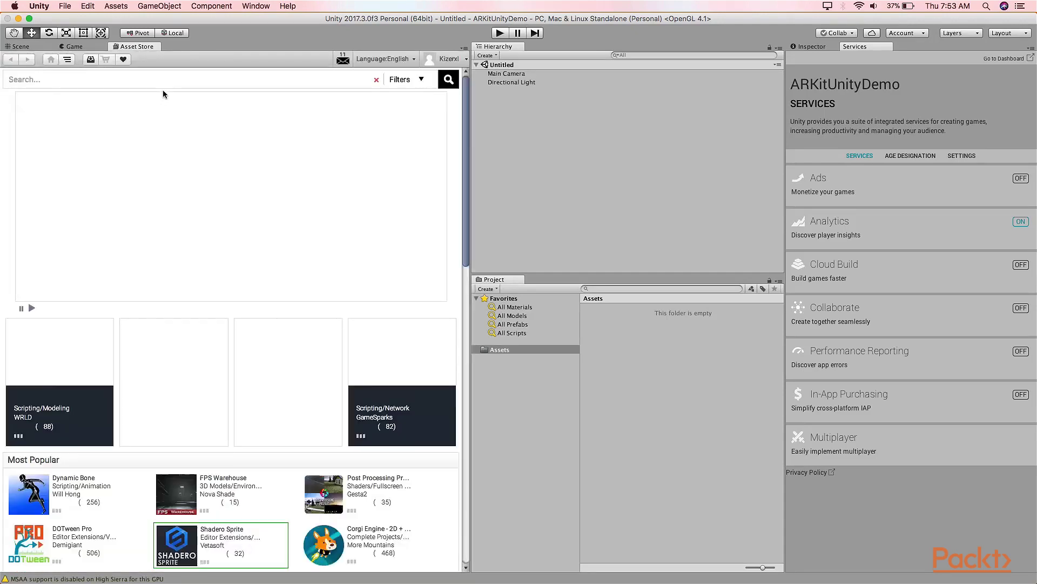
{"action": "left_click", "coordinate": [138, 79]}
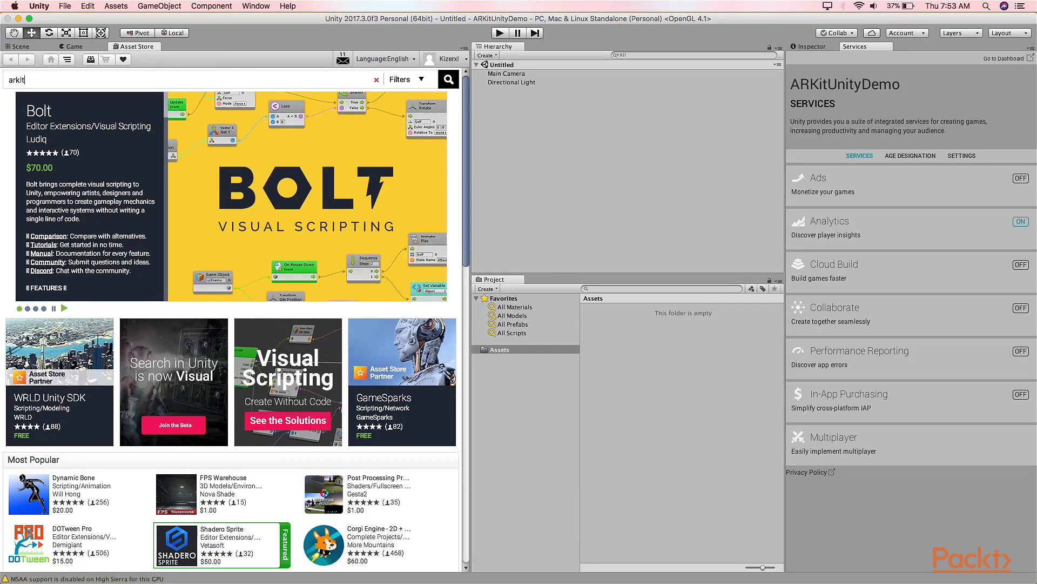
{"action": "key", "text": "Return"}
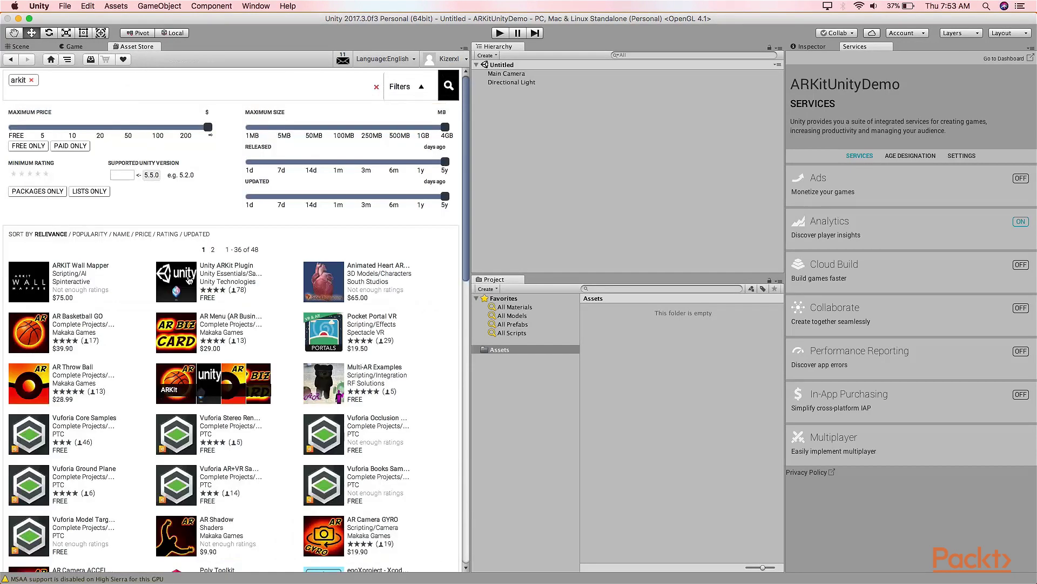
- Import the complete Unity ARKit Plugin package into the project, accepting that project settings are overwritten
{"action": "left_click", "coordinate": [187, 280]}
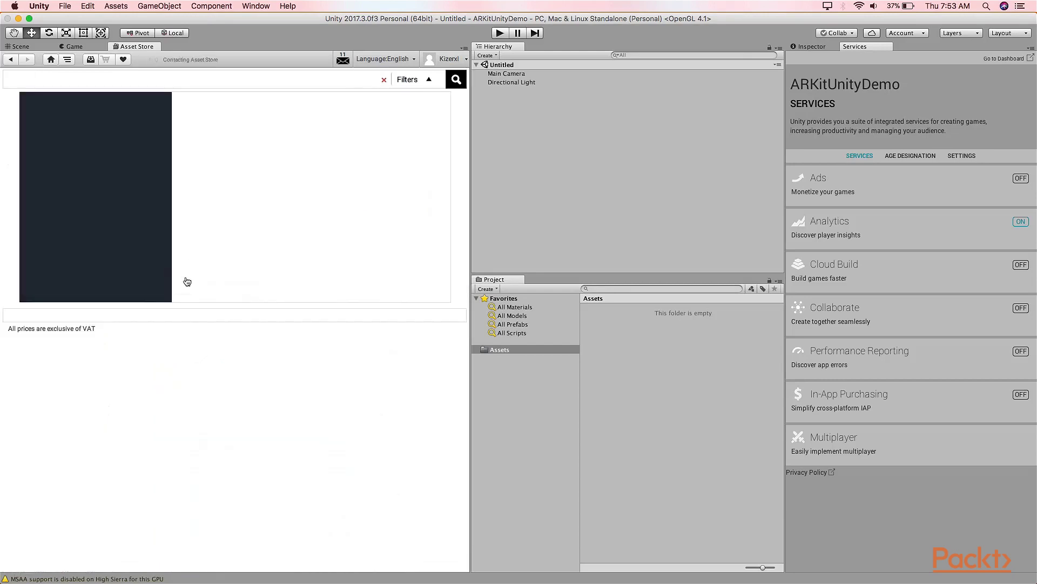
{"action": "left_click", "coordinate": [59, 187]}
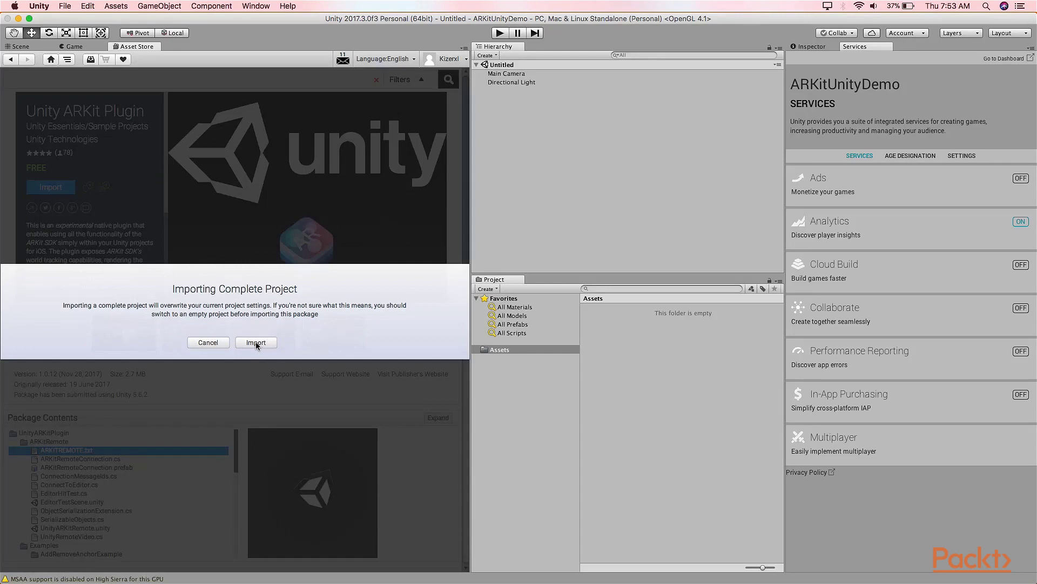
{"action": "left_click", "coordinate": [255, 341]}
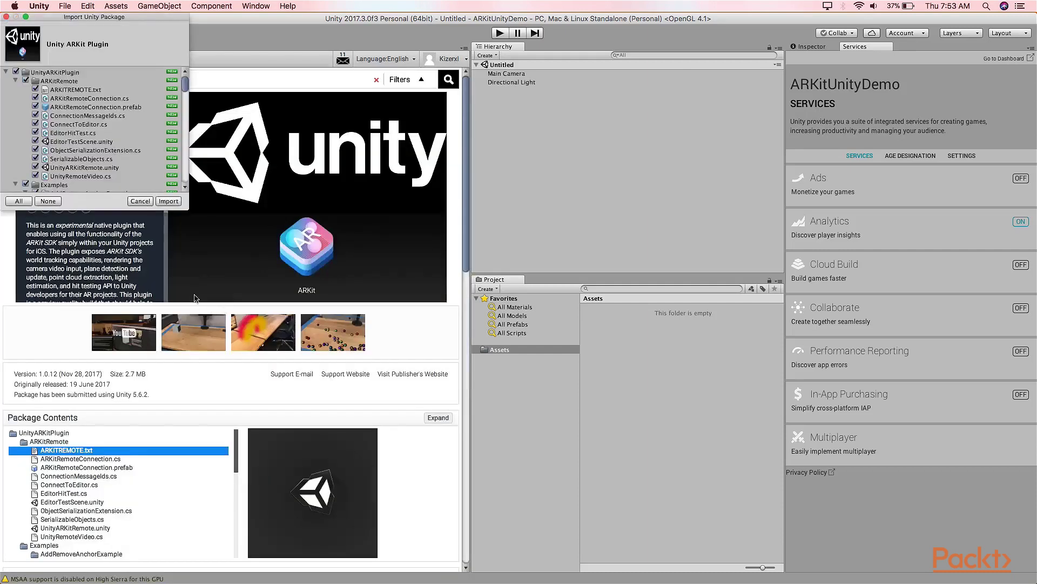
{"action": "left_click", "coordinate": [168, 201]}
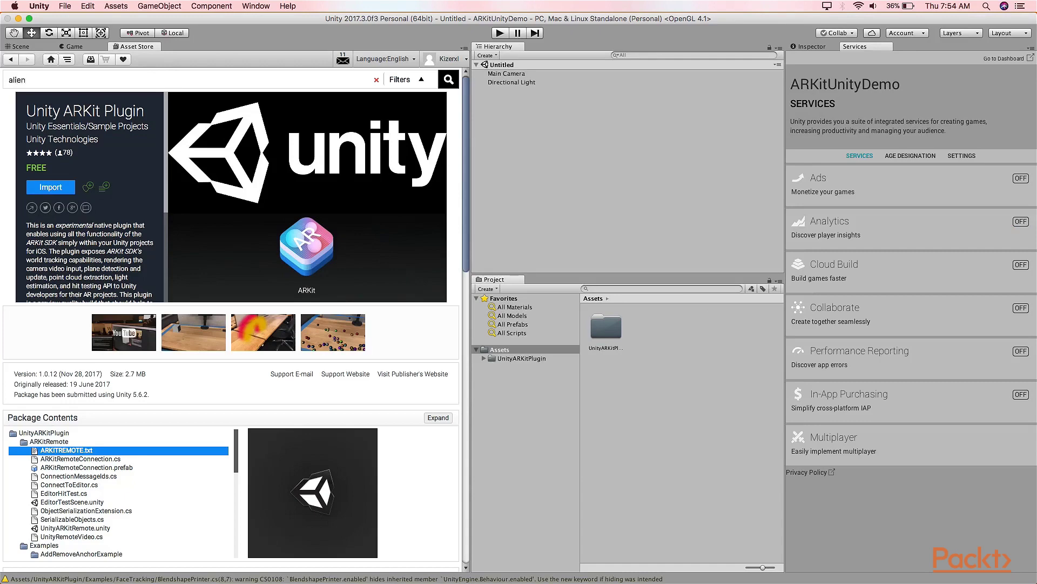
- Search the Asset Store for "alien", restrict the results to free assets, and open the Alien Character page
{"action": "key", "text": "Return"}
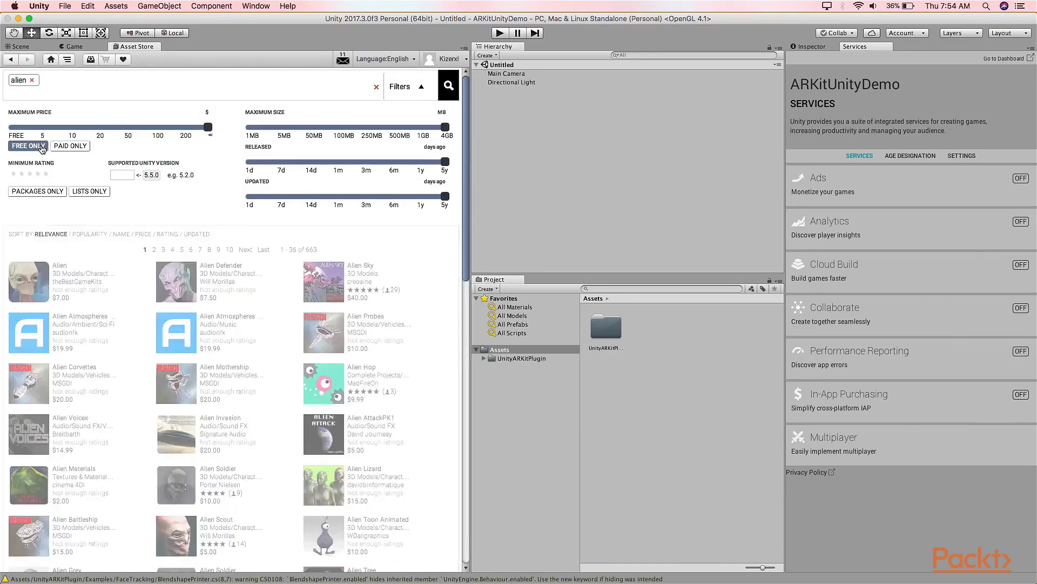
{"action": "left_click", "coordinate": [28, 146]}
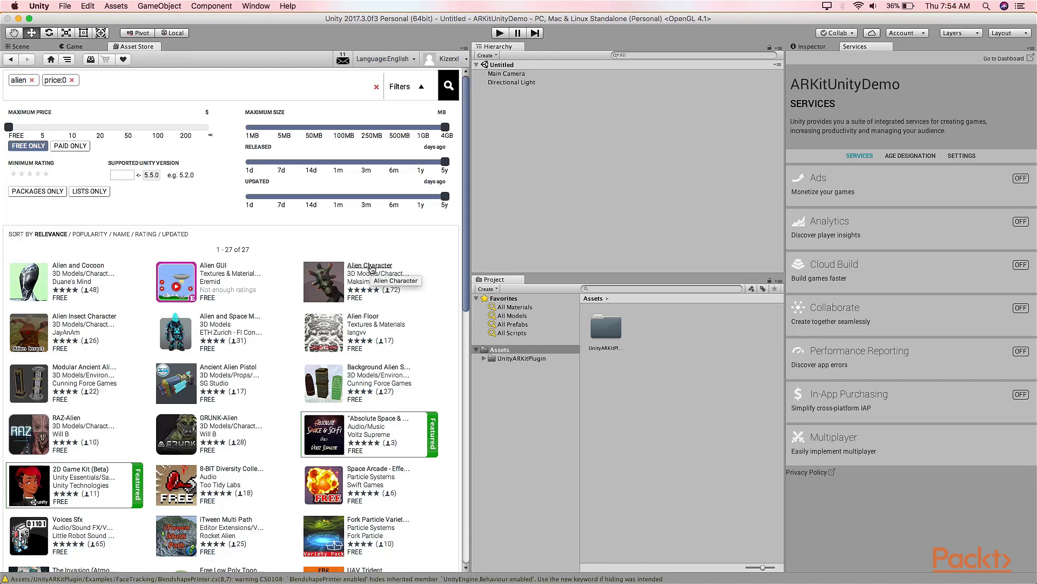
{"action": "left_click", "coordinate": [371, 266]}
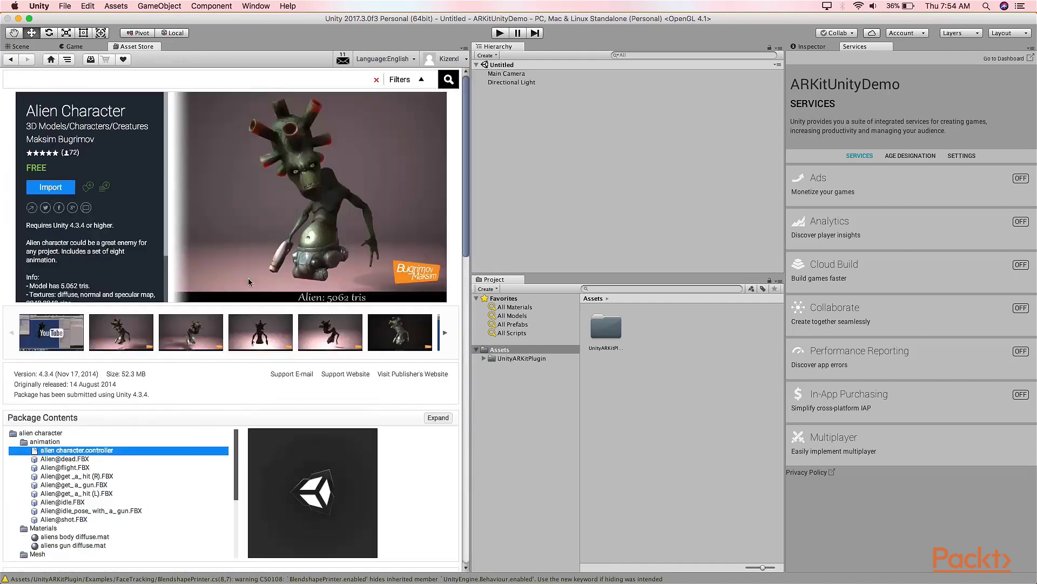
- Import the complete Alien Character package into the project and close the Asset Store
{"action": "left_click", "coordinate": [63, 190]}
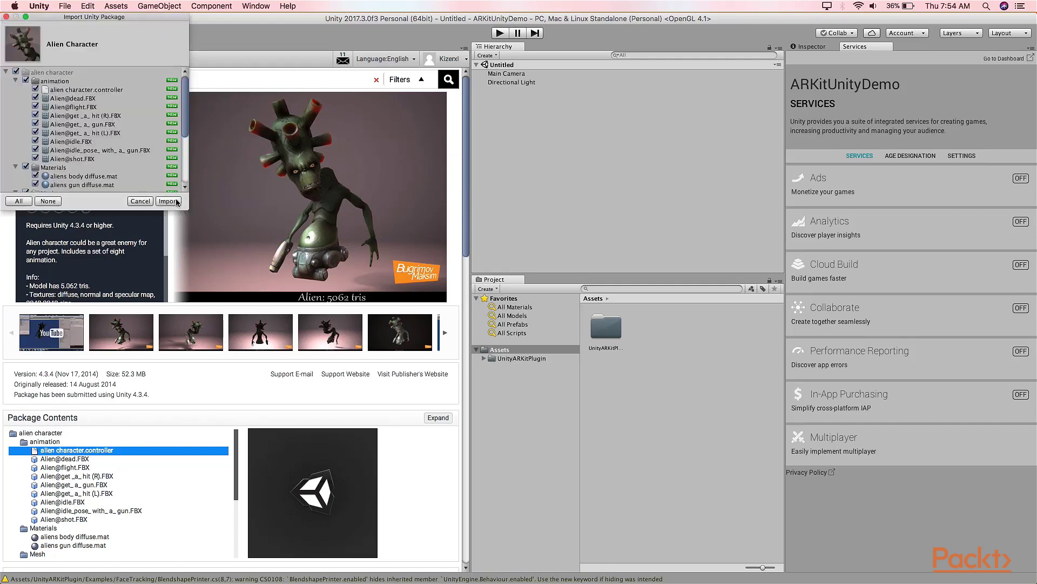
{"action": "left_click", "coordinate": [178, 201]}
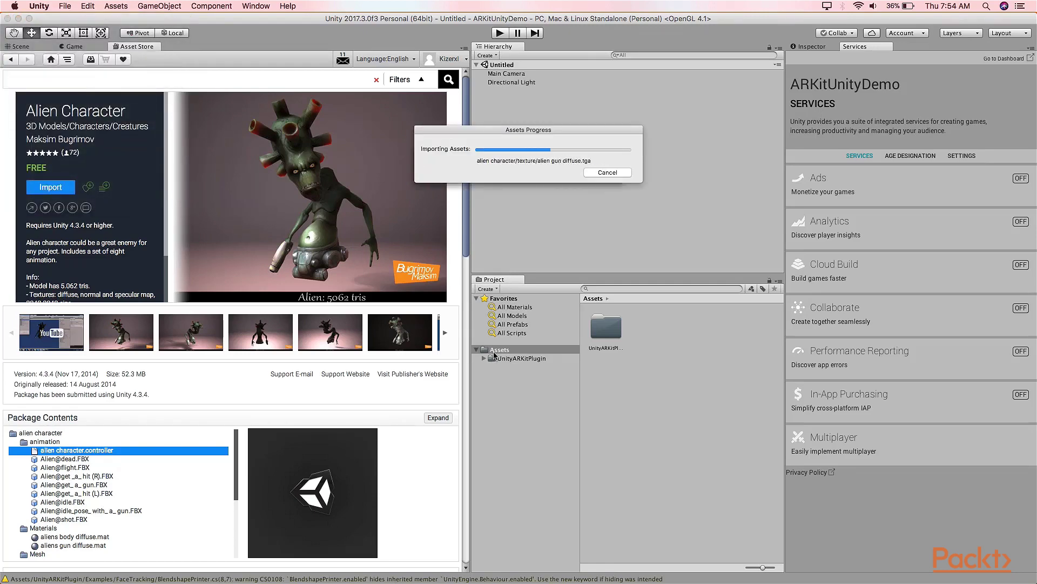
{"action": "right_click", "coordinate": [142, 49]}
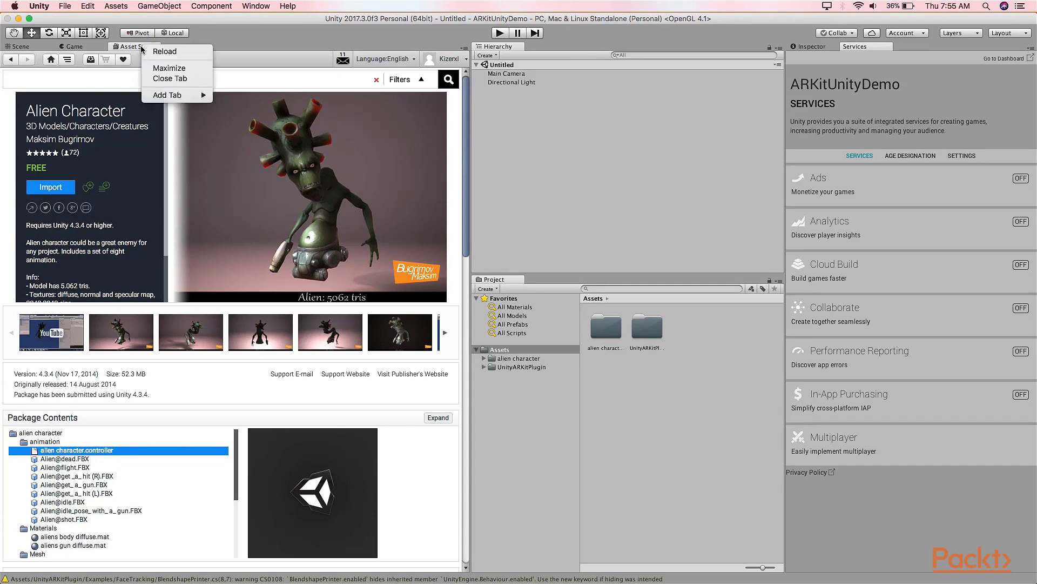
{"action": "left_click", "coordinate": [165, 78]}
- Compare the Game view with the Scene view, ending on the Scene view
{"action": "left_click", "coordinate": [74, 47]}
{"action": "left_click", "coordinate": [20, 46]}
{"action": "left_click", "coordinate": [74, 46]}
{"action": "left_click", "coordinate": [44, 50]}
{"action": "left_click", "coordinate": [67, 49]}
{"action": "left_click", "coordinate": [40, 50]}
{"action": "left_click", "coordinate": [65, 48]}
{"action": "left_click", "coordinate": [42, 47]}
{"action": "left_click", "coordinate": [69, 47]}
{"action": "left_click", "coordinate": [35, 47]}
{"action": "left_click", "coordinate": [60, 46]}
{"action": "left_click", "coordinate": [37, 47]}
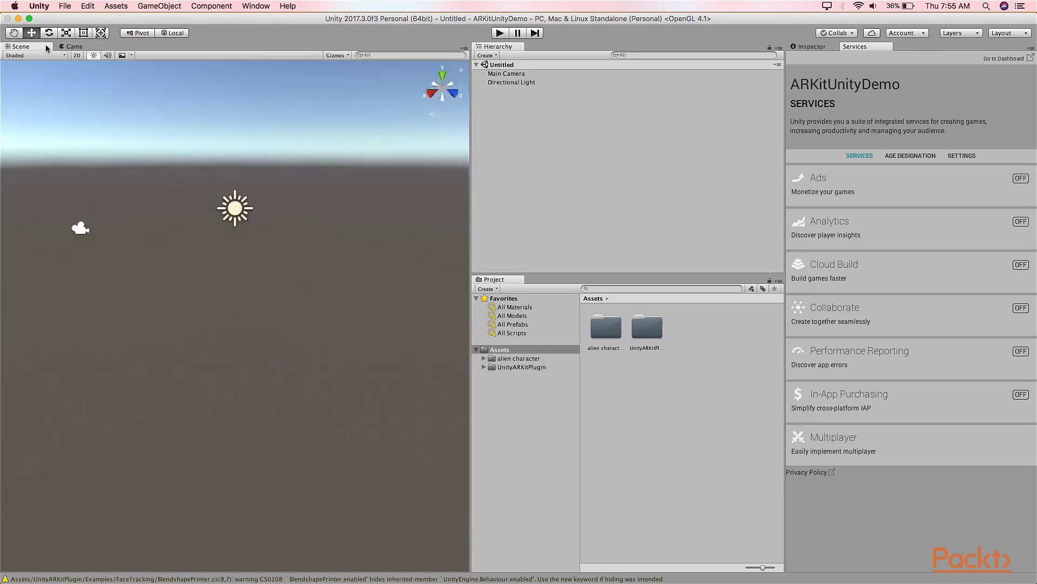
- Apply the Tall window layout and widen the Project and Hierarchy area so the asset folder names have more room
{"action": "left_click", "coordinate": [242, 4]}
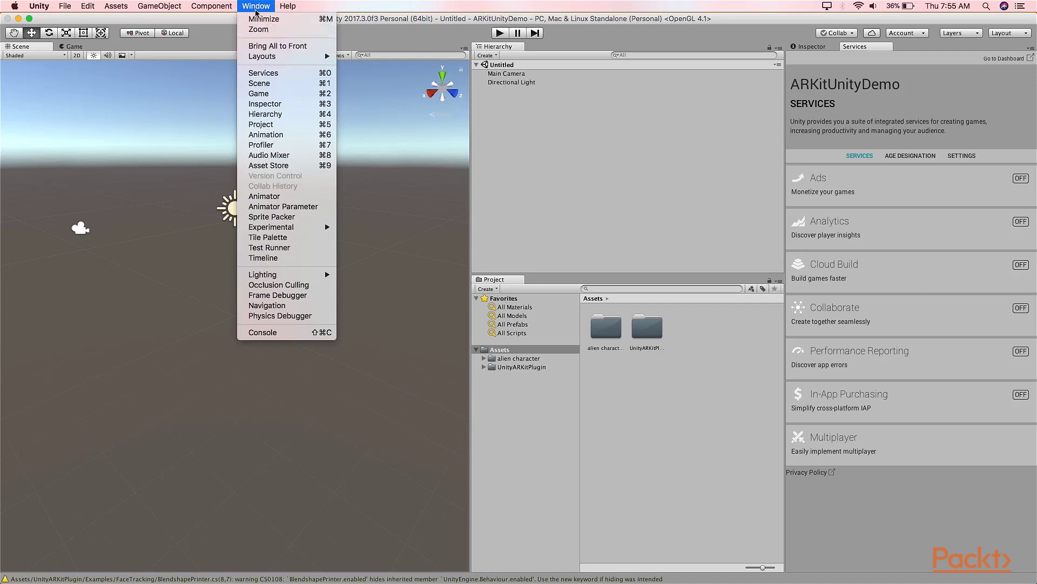
{"action": "mouse_move", "coordinate": [258, 56]}
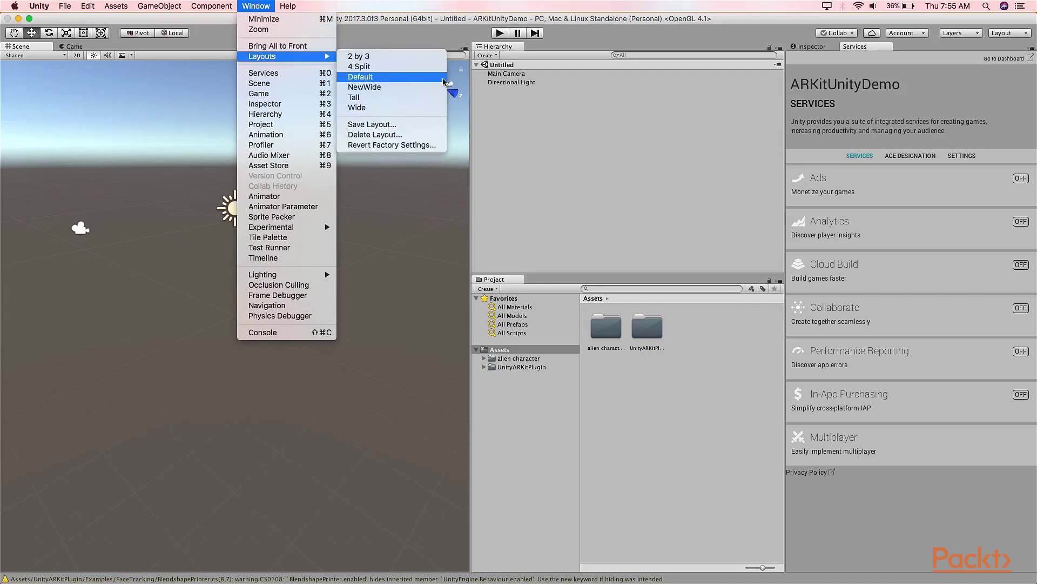
{"action": "left_click", "coordinate": [420, 97]}
{"action": "left_click", "coordinate": [47, 47]}
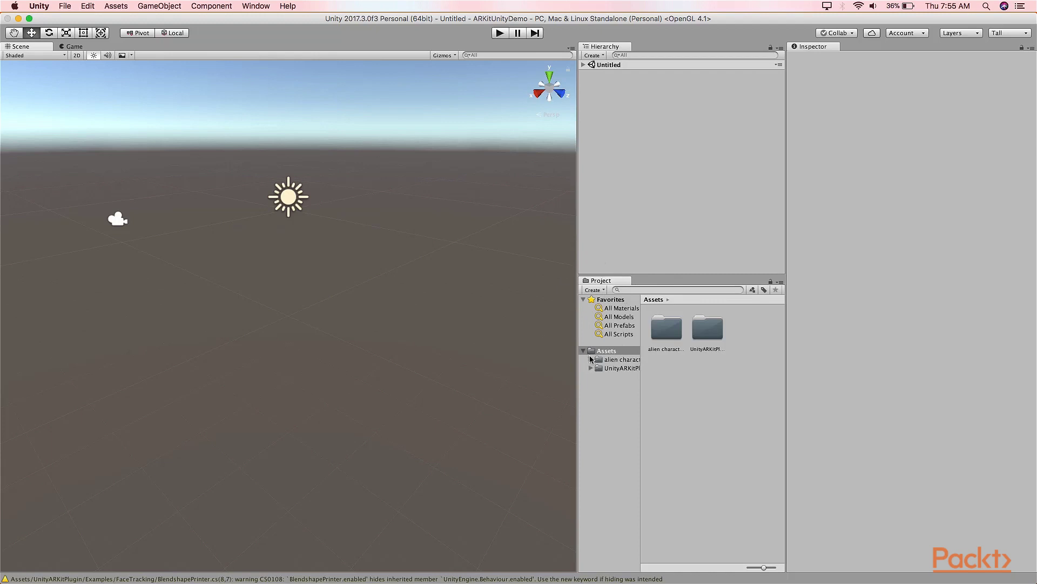
{"action": "left_click_drag", "start_coordinate": [640, 352], "coordinate": [672, 352]}
{"action": "left_click_drag", "start_coordinate": [579, 354], "coordinate": [467, 356]}
- Open the UnityARKitScene example scene from the UnityARKitPlugin Examples folder
{"action": "left_click", "coordinate": [479, 369]}
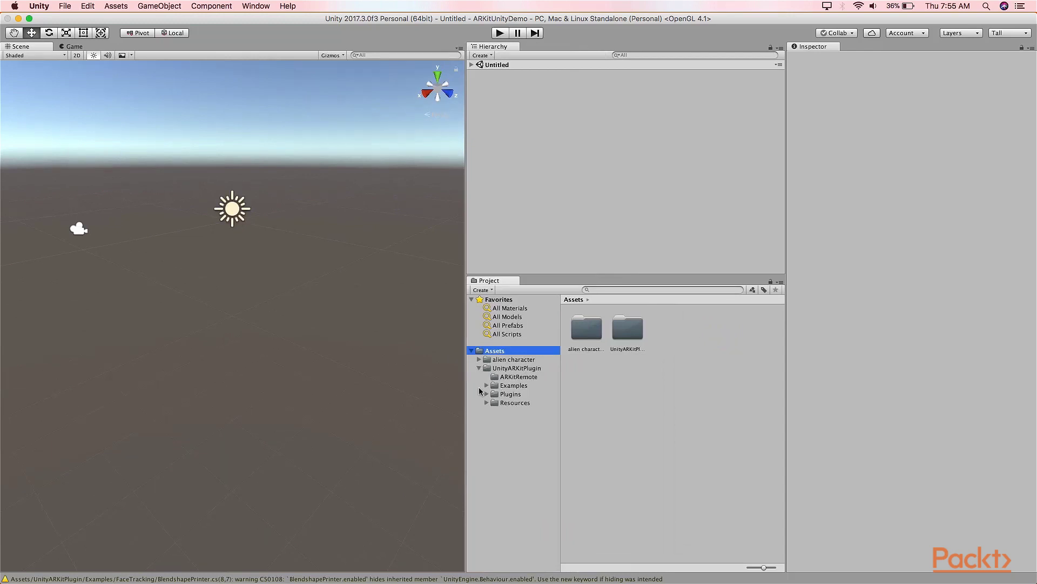
{"action": "left_click", "coordinate": [486, 386]}
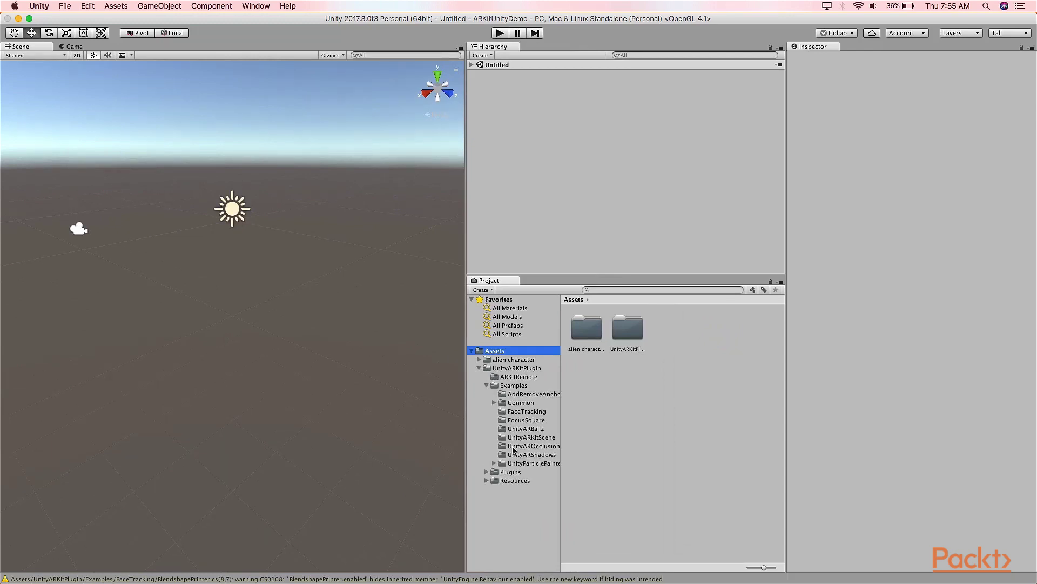
{"action": "left_click", "coordinate": [493, 403]}
{"action": "left_click", "coordinate": [494, 402]}
{"action": "left_click", "coordinate": [537, 437]}
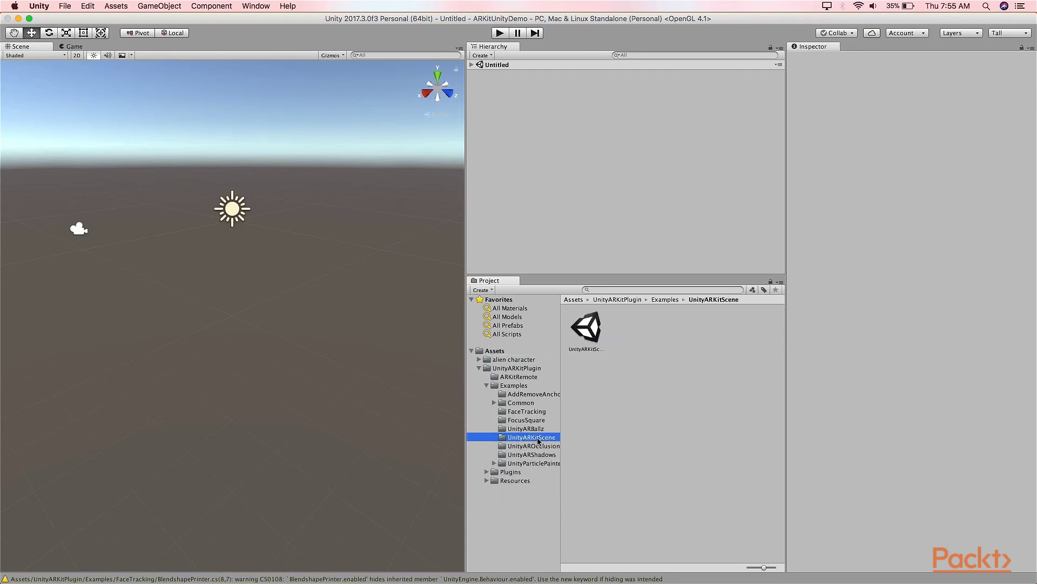
{"action": "double_click", "coordinate": [585, 342]}
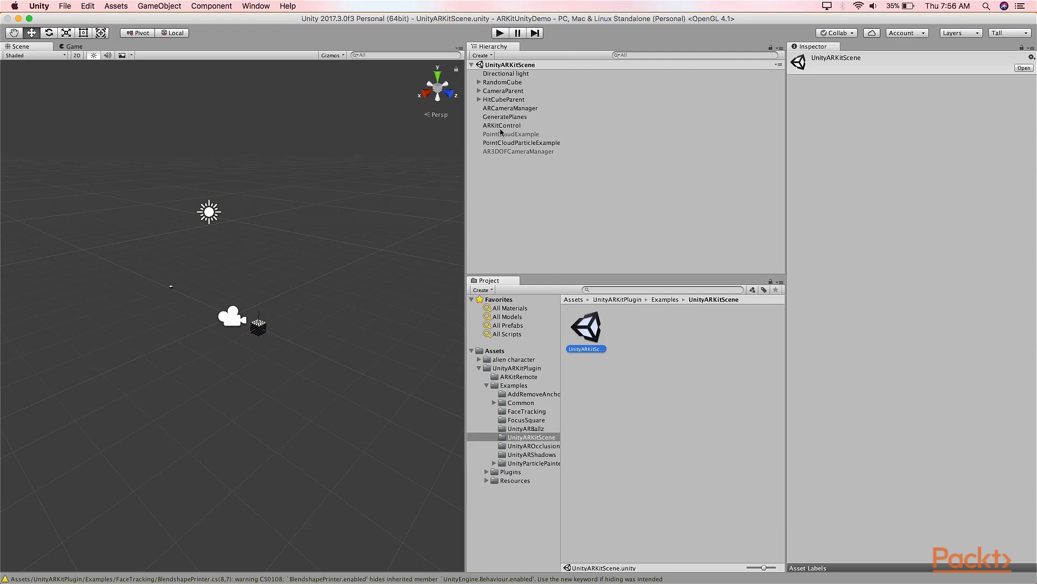
- Delete the RandomCube object from the scene
{"action": "left_click", "coordinate": [512, 84]}
{"action": "double_click", "coordinate": [512, 84]}
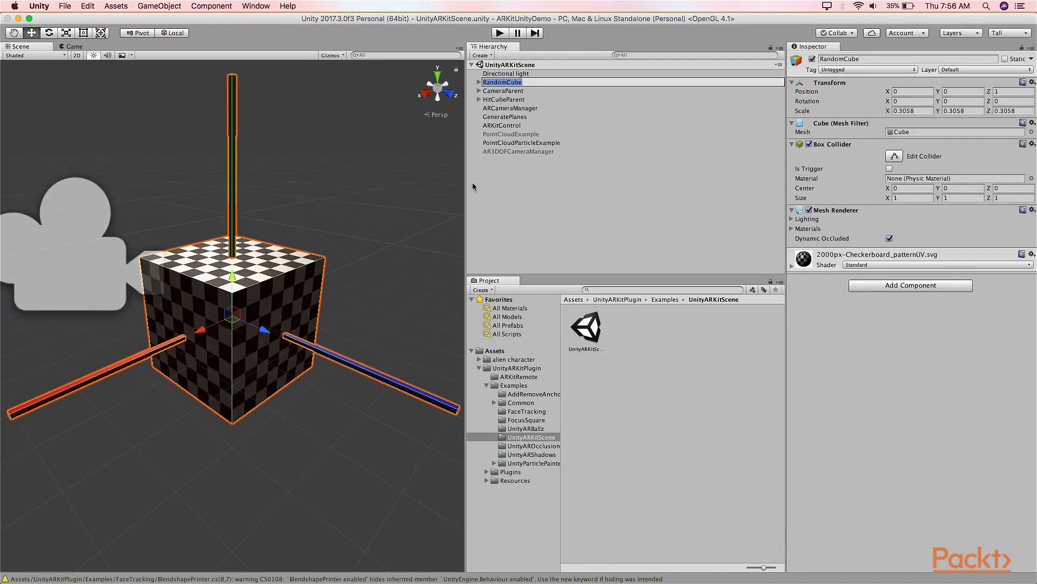
{"action": "left_click", "coordinate": [554, 197]}
{"action": "left_click", "coordinate": [529, 84]}
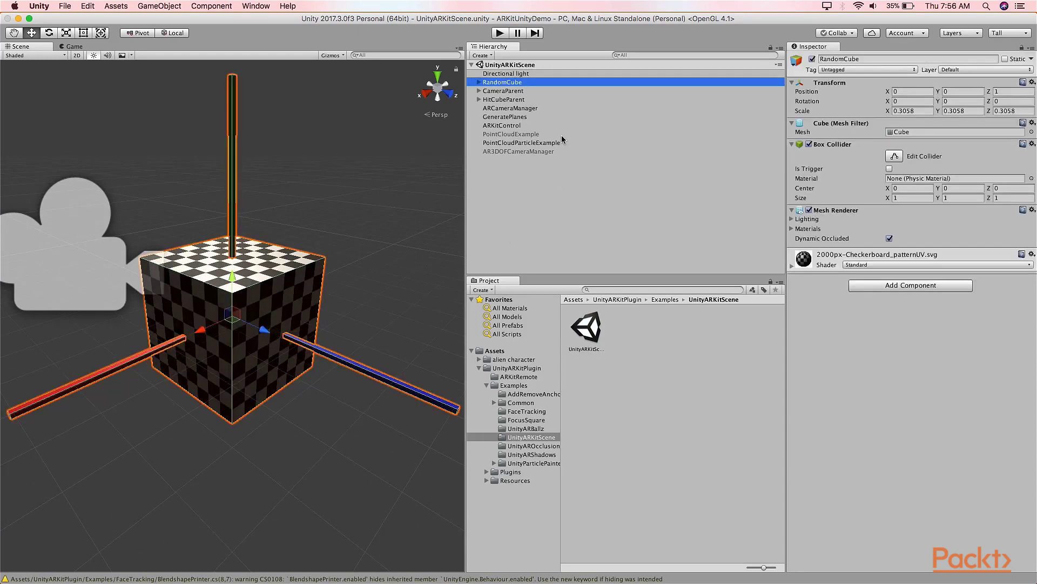
{"action": "right_click", "coordinate": [521, 83]}
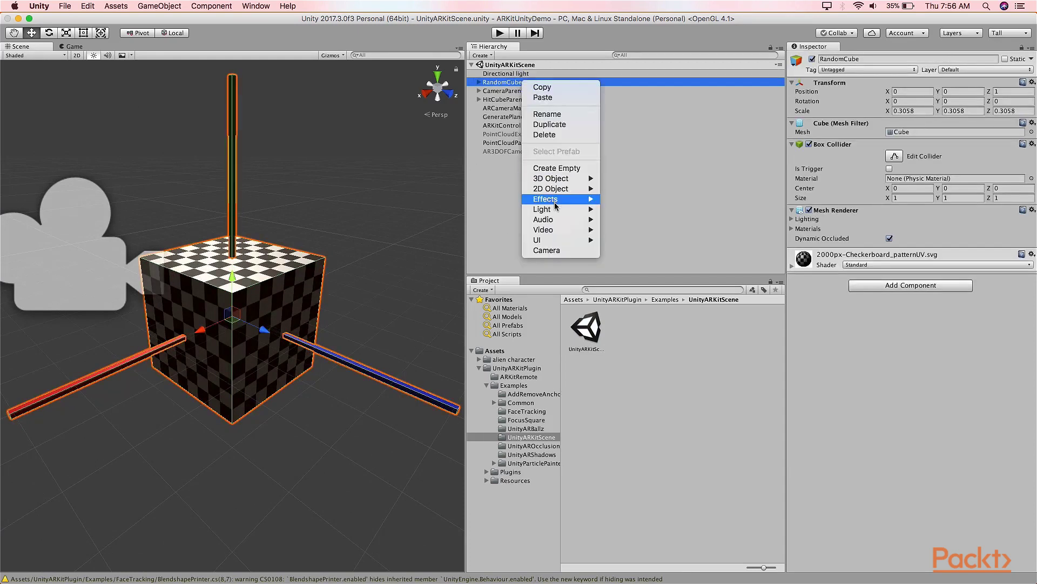
{"action": "left_click", "coordinate": [547, 134]}
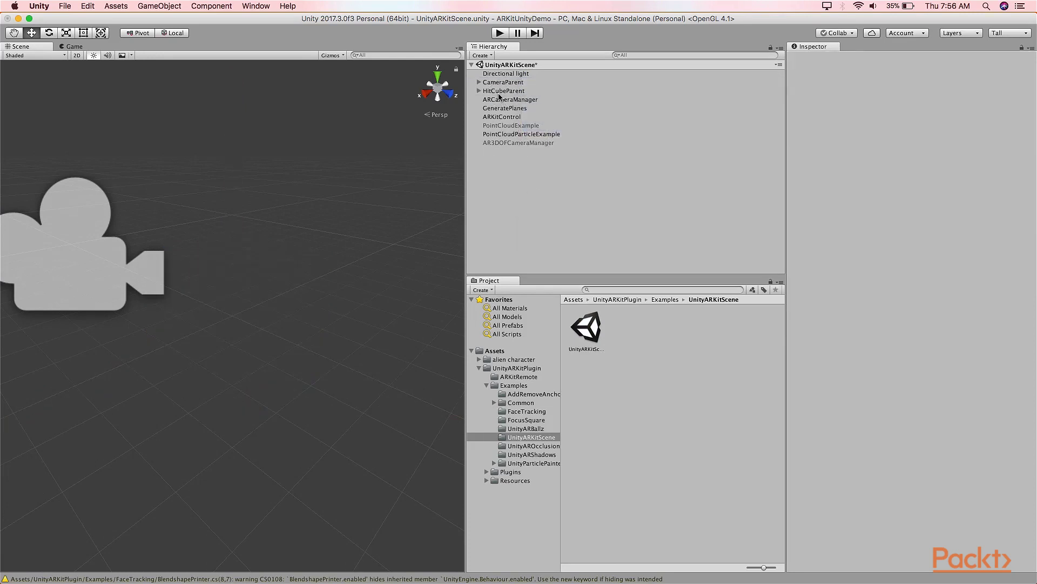
- Delete the HitCube object nested under HitCubeParent
{"action": "left_click", "coordinate": [500, 91]}
{"action": "left_click", "coordinate": [479, 91]}
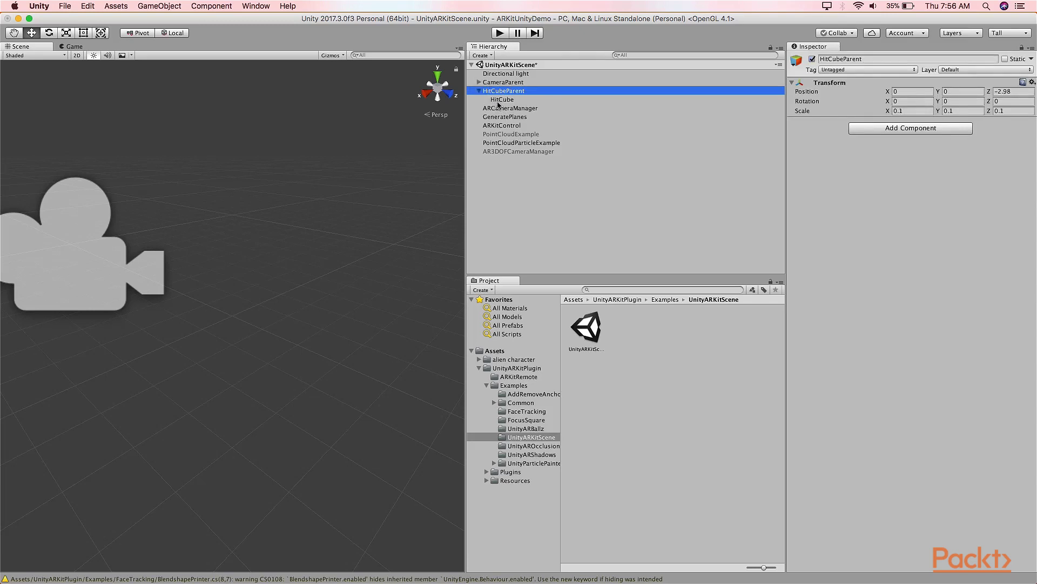
{"action": "double_click", "coordinate": [499, 101]}
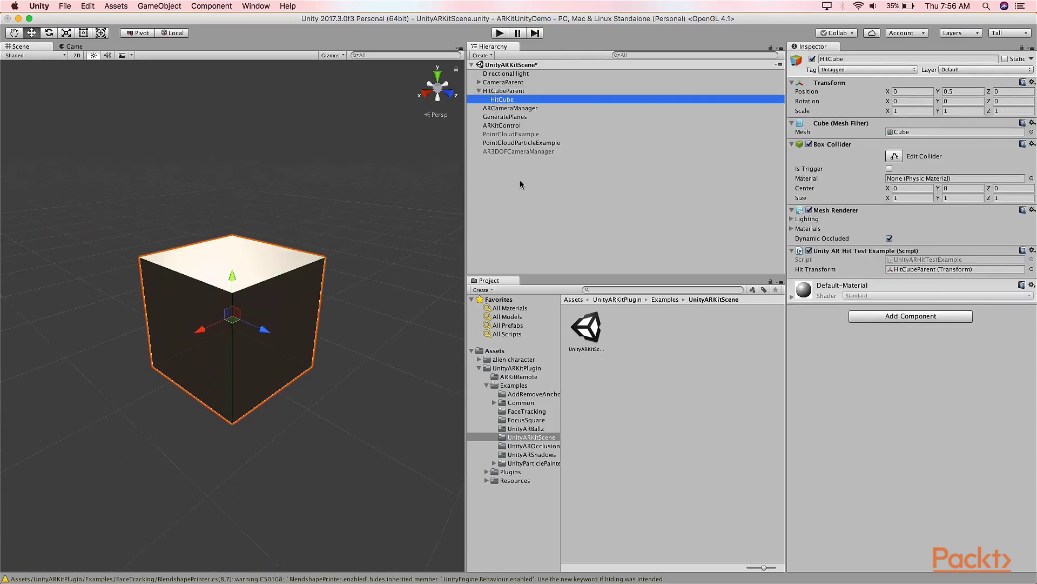
{"action": "right_click", "coordinate": [512, 101]}
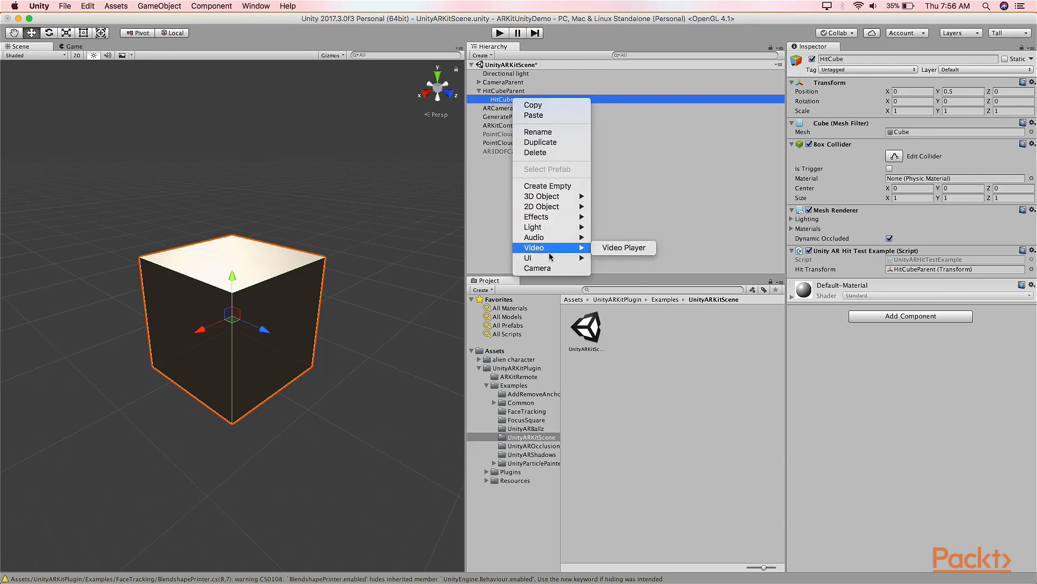
{"action": "mouse_move", "coordinate": [546, 227]}
{"action": "left_click", "coordinate": [721, 223]}
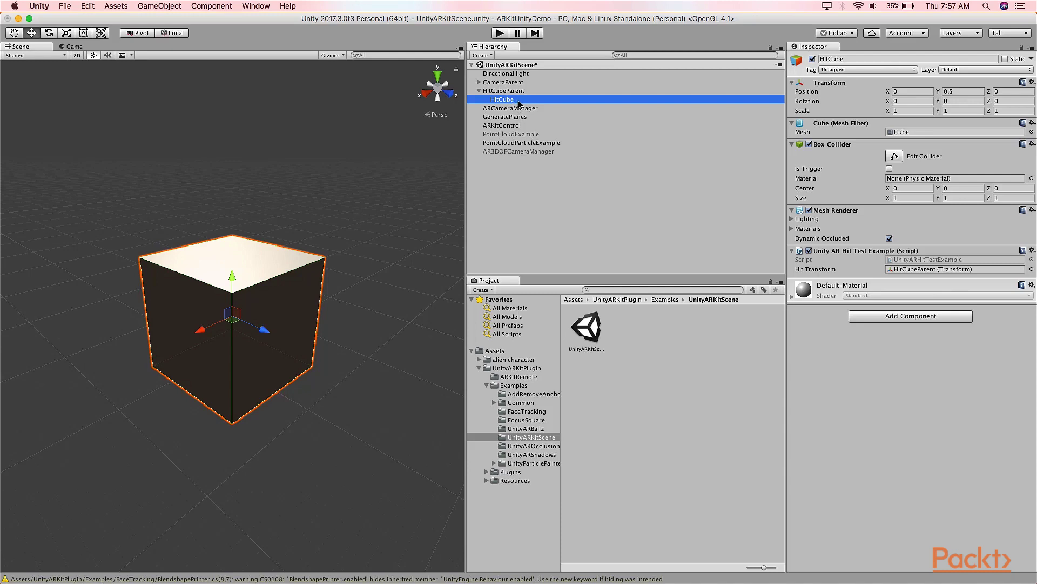
{"action": "right_click", "coordinate": [518, 104]}
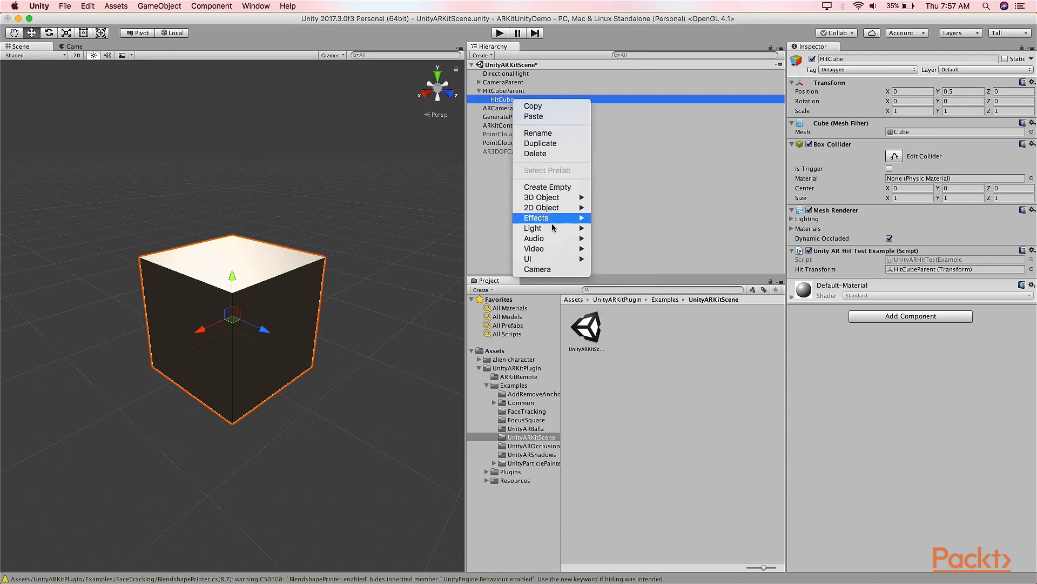
{"action": "left_click", "coordinate": [537, 154]}
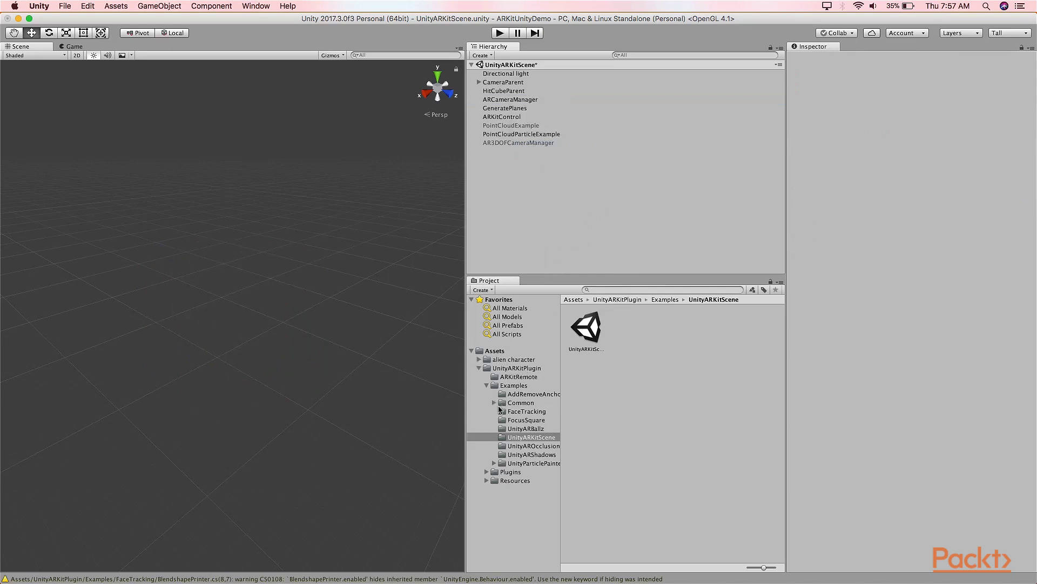
- Add the alien character prefab from its prefab folder to the scene as a child of HitCubeParent
{"action": "left_click", "coordinate": [508, 360]}
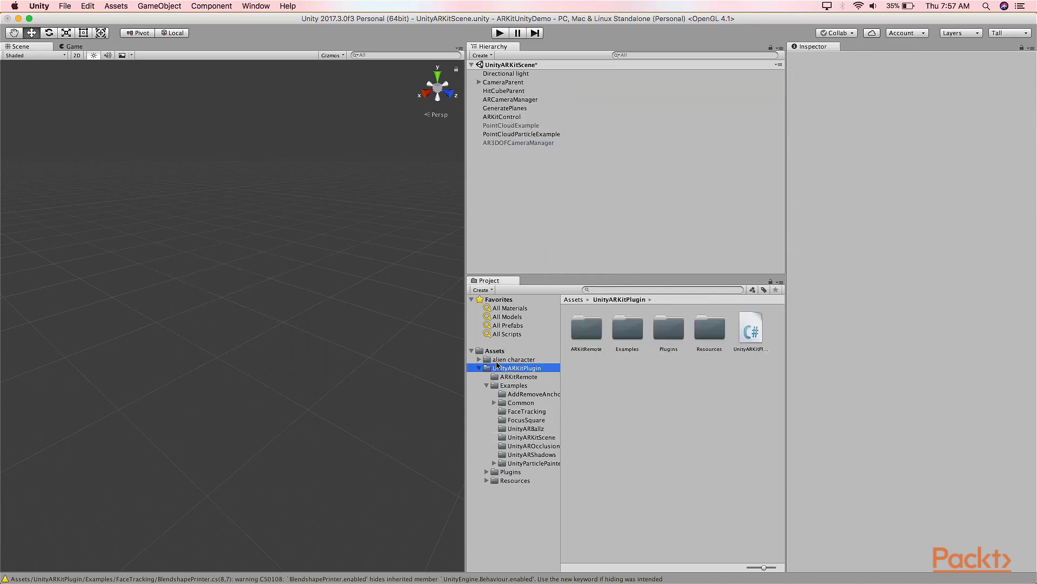
{"action": "left_click", "coordinate": [480, 360]}
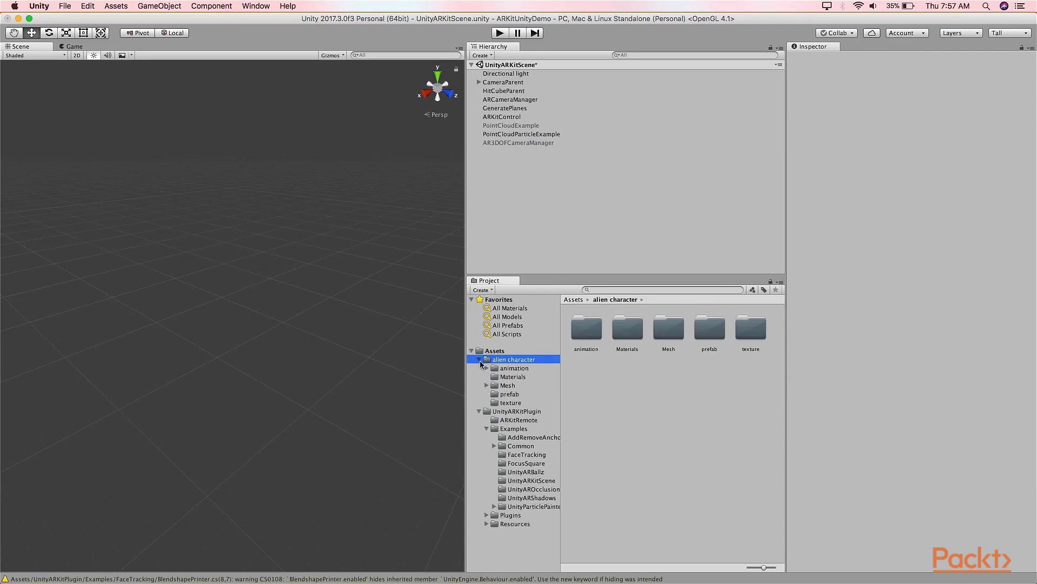
{"action": "left_click", "coordinate": [508, 394]}
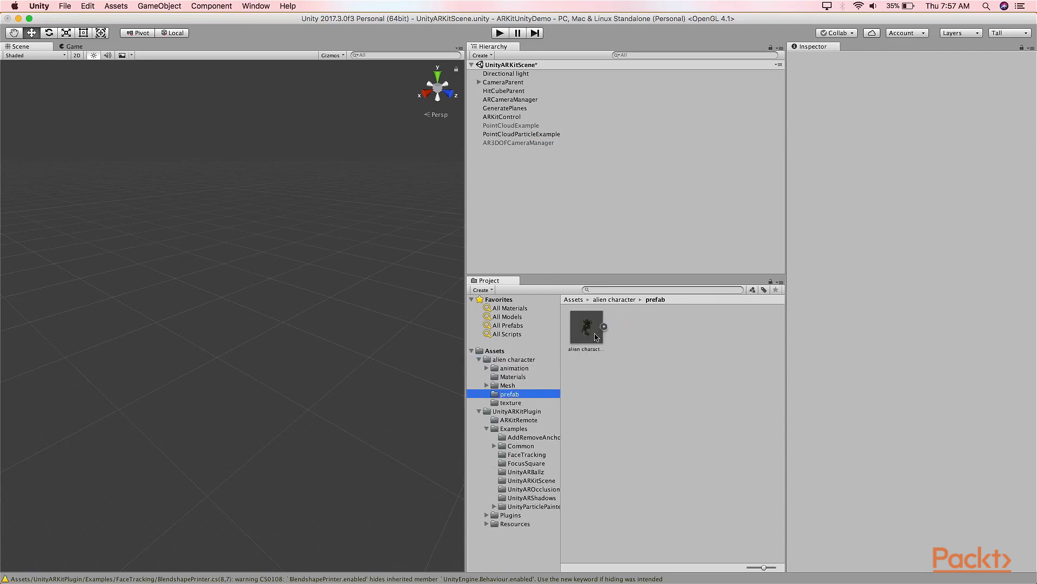
{"action": "left_click", "coordinate": [596, 337]}
{"action": "left_click_drag", "start_coordinate": [597, 337], "coordinate": [501, 90]}
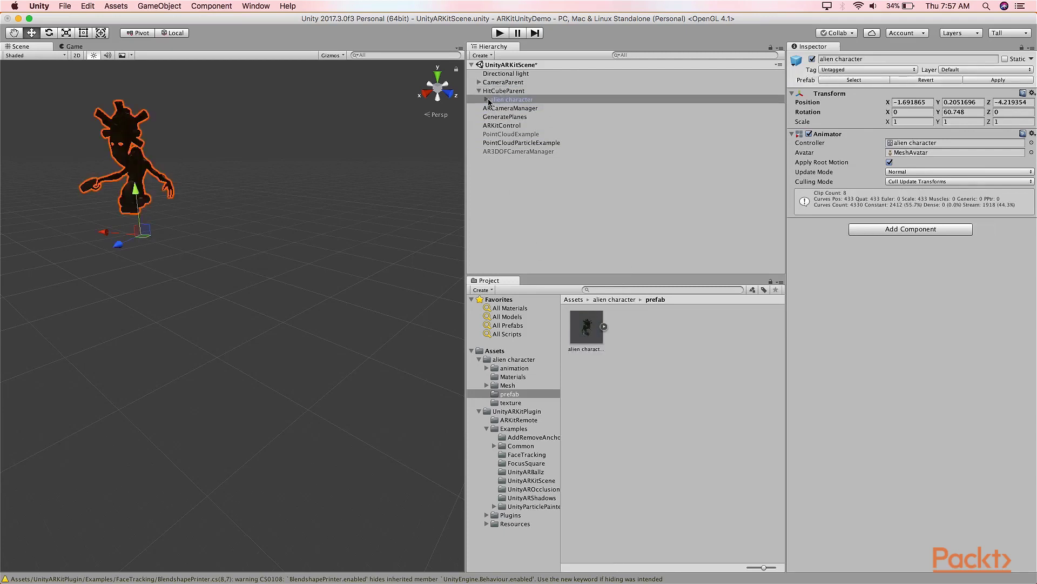
- Inspect HitCubeParent and the alien character nested under it, checking the properties of each
{"action": "left_click", "coordinate": [488, 99]}
{"action": "left_click", "coordinate": [488, 100]}
{"action": "left_click", "coordinate": [491, 93]}
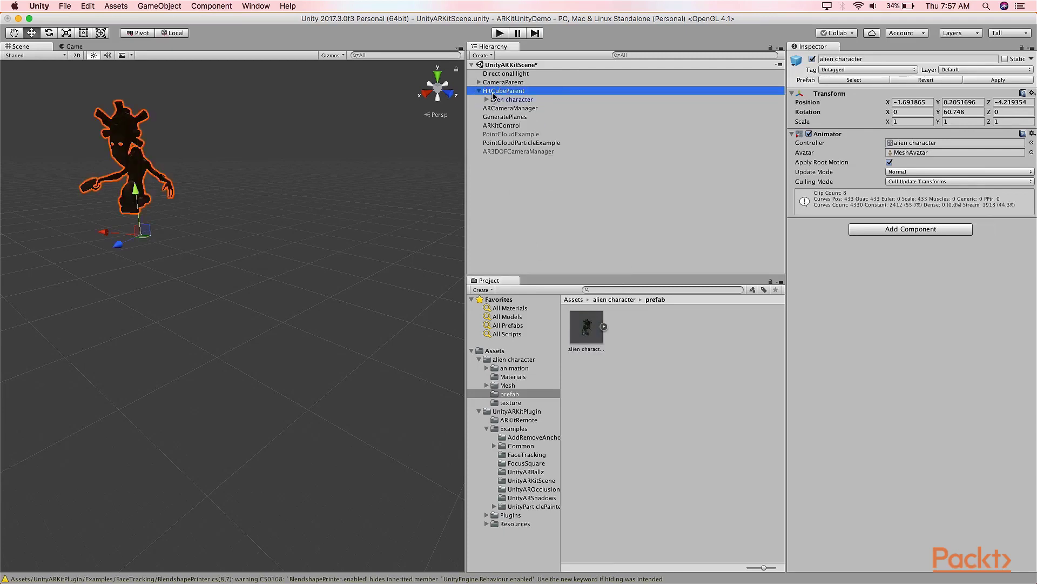
{"action": "left_click", "coordinate": [487, 100]}
{"action": "left_click", "coordinate": [487, 100]}
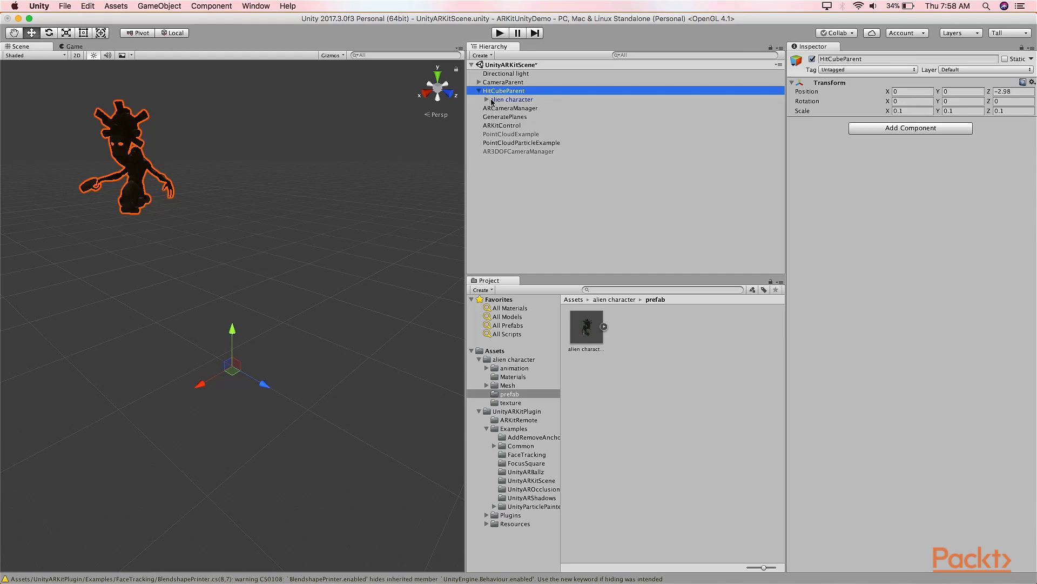
{"action": "left_click", "coordinate": [492, 101]}
{"action": "left_click", "coordinate": [487, 100]}
{"action": "left_click", "coordinate": [487, 100]}
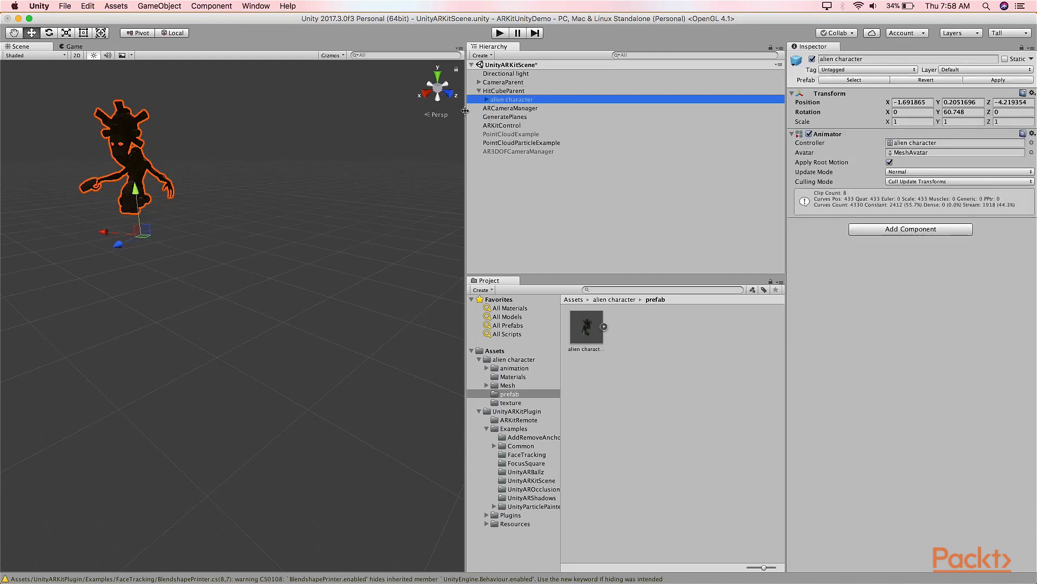
- Frame the alien character in the Scene view and examine it from different distances and angles, trying the view and transform tools
{"action": "double_click", "coordinate": [521, 102]}
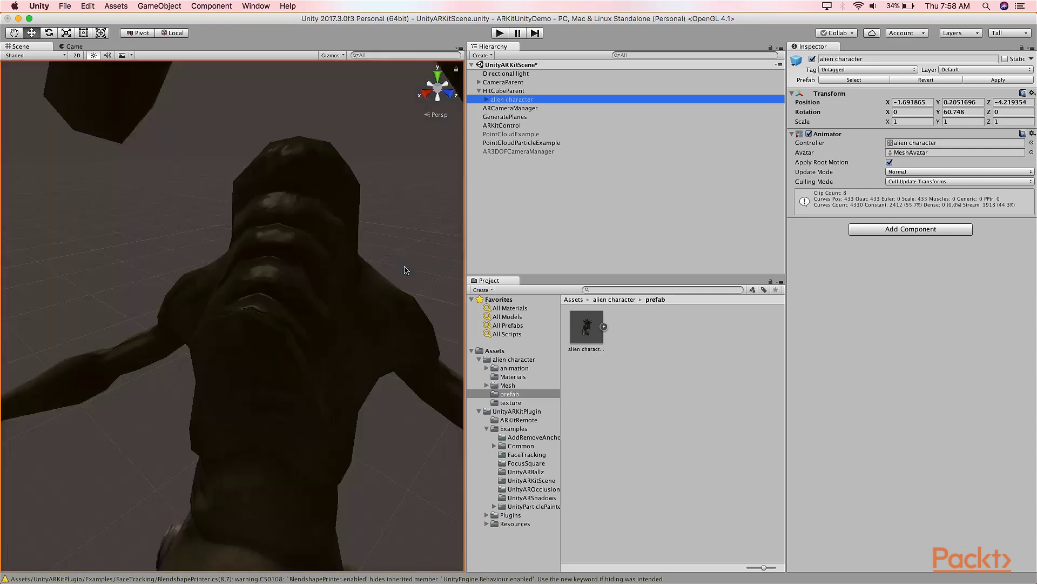
{"action": "scroll", "coordinate": [406, 270], "scroll_direction": "up", "scroll_amount": 3}
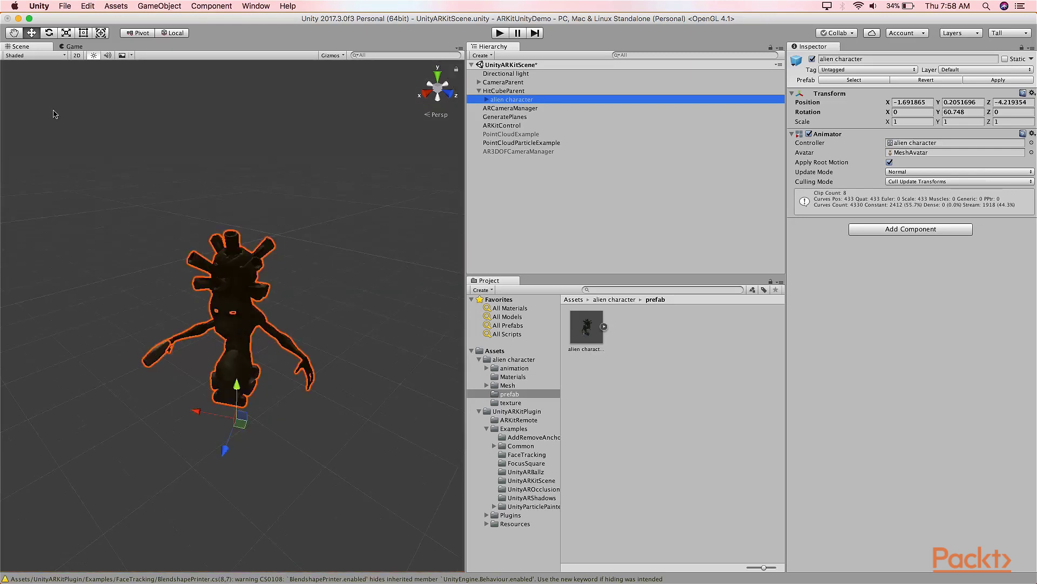
{"action": "left_click", "coordinate": [14, 34]}
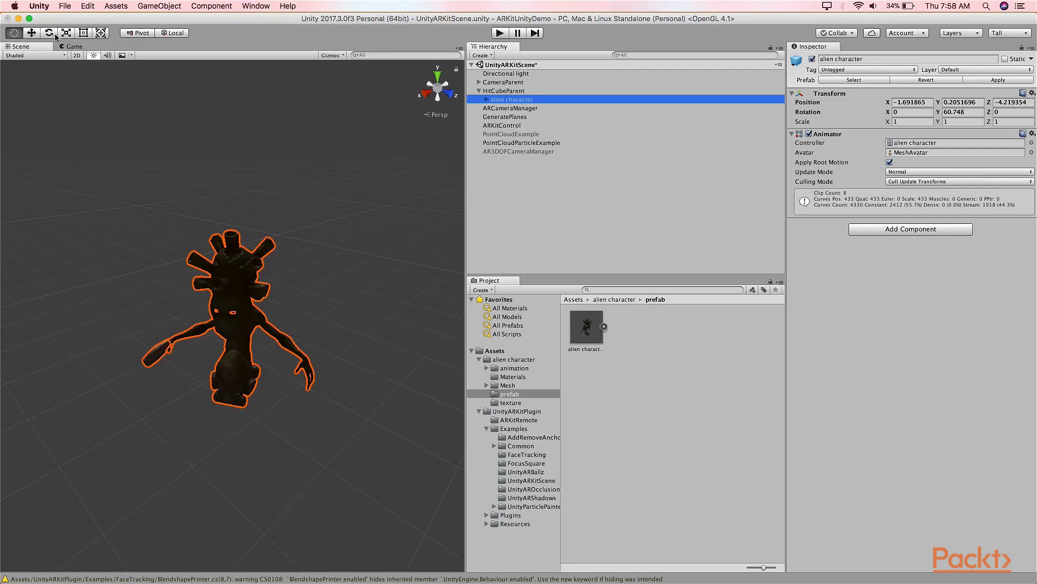
{"action": "left_click_drag", "start_coordinate": [222, 250], "coordinate": [128, 244]}
{"action": "key", "text": "w"}
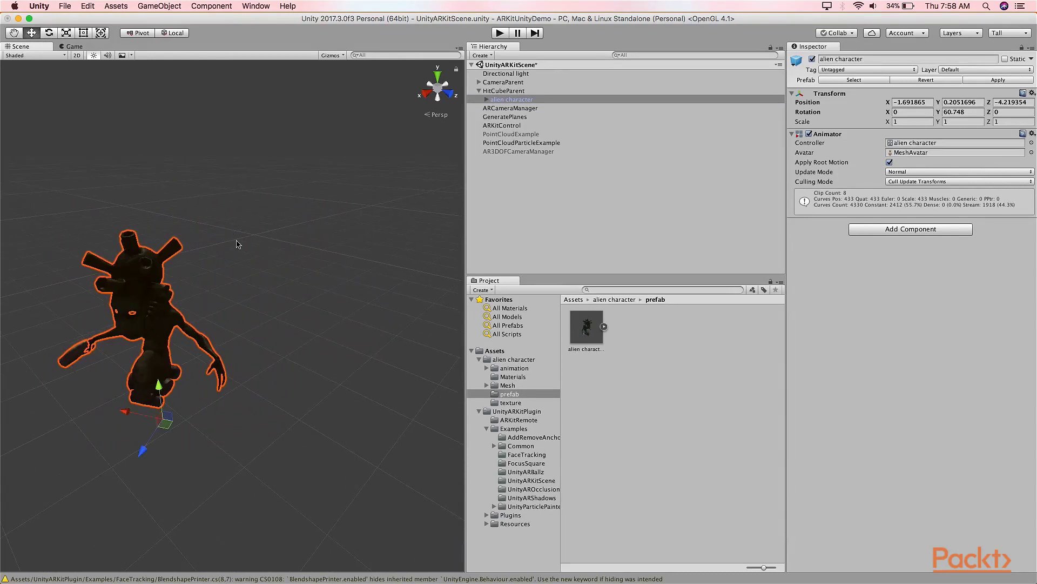
{"action": "left_click", "coordinate": [259, 283]}
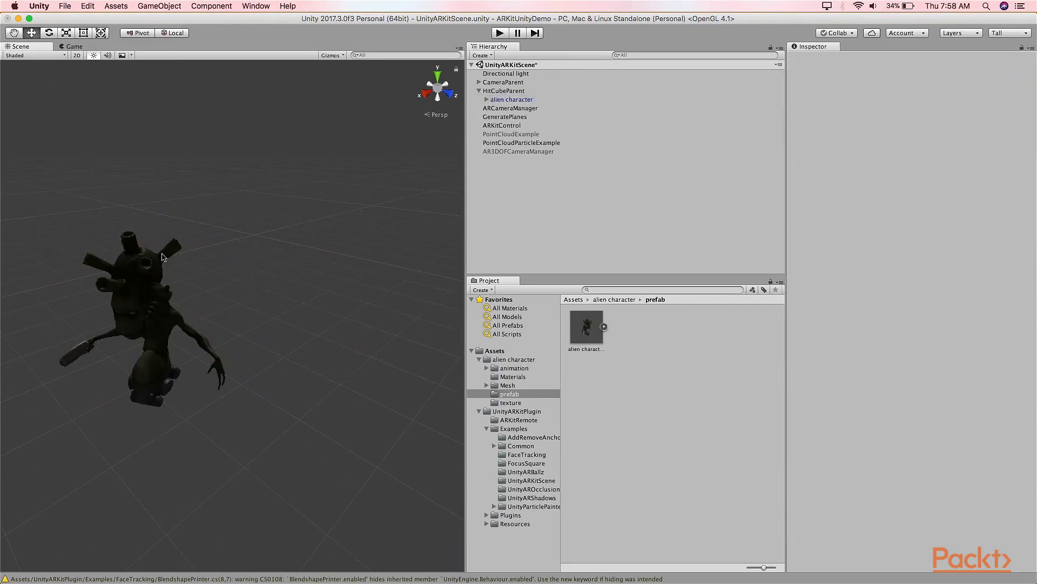
{"action": "left_click_drag", "start_coordinate": [202, 180], "coordinate": [129, 167], "text": "alt"}
{"action": "left_click", "coordinate": [49, 32]}
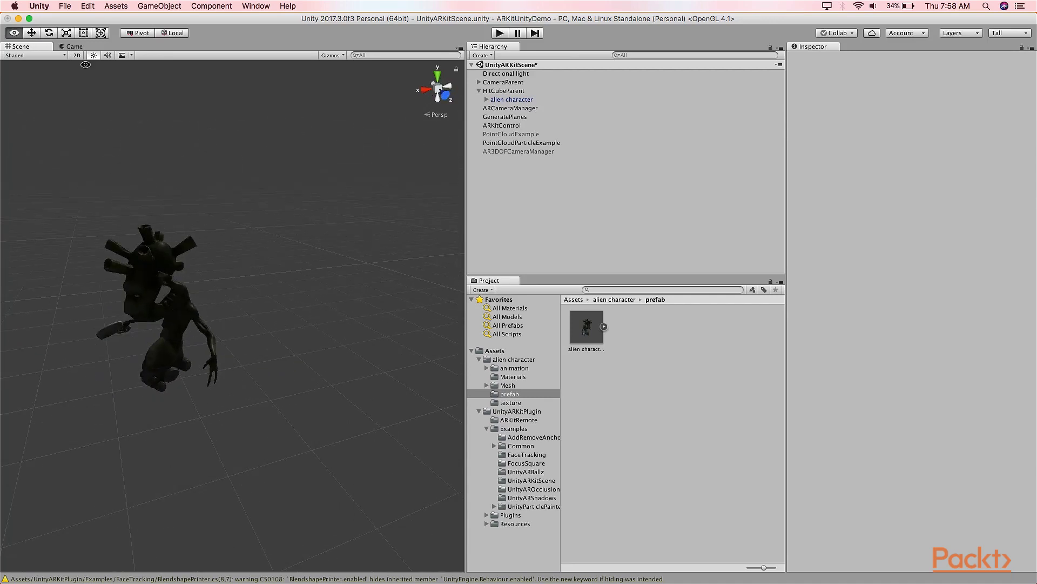
{"action": "left_click", "coordinate": [69, 34]}
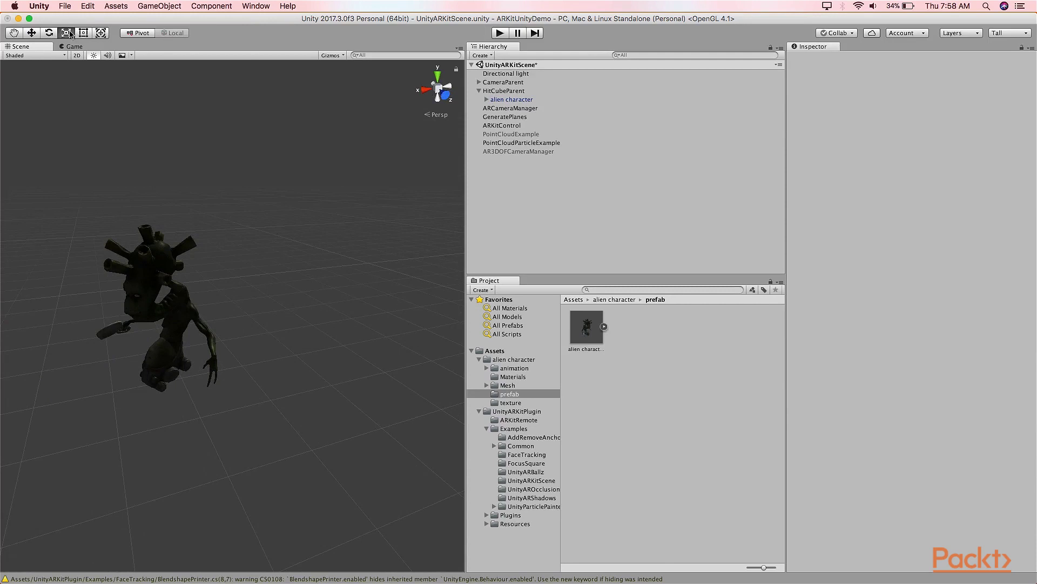
- Raise the alien character along the vertical axis in the scene to a Y position of about 0.57
{"action": "left_click", "coordinate": [157, 246]}
{"action": "left_click_drag", "start_coordinate": [136, 270], "coordinate": [320, 272], "text": "alt"}
{"action": "mouse_move", "coordinate": [130, 267]}
{"action": "left_mouse_down", "text": "alt"}
{"action": "mouse_move", "coordinate": [83, 250]}
{"action": "mouse_move", "coordinate": [128, 287]}
{"action": "left_mouse_up", "text": "alt"}
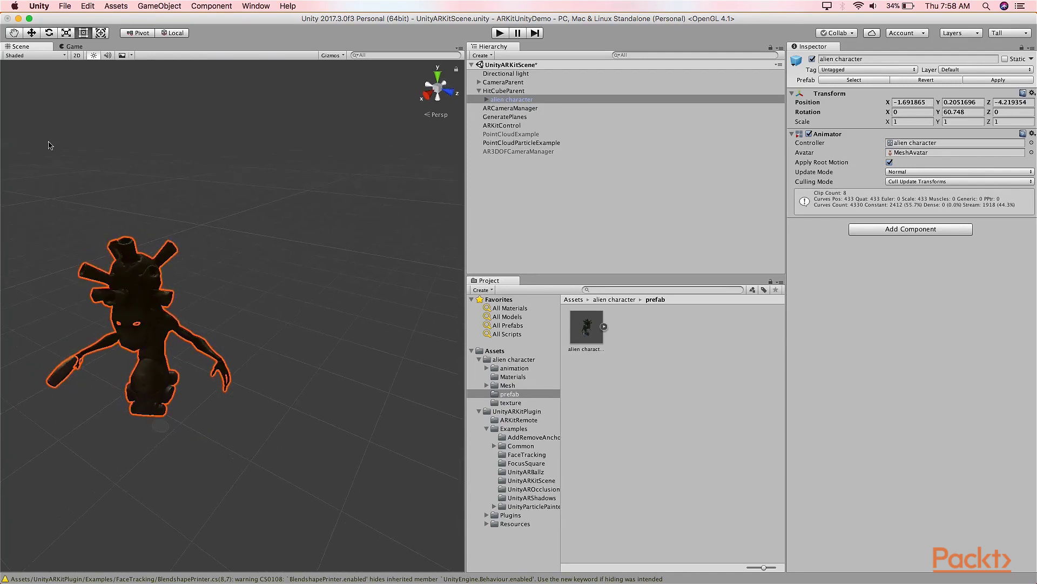
{"action": "left_click", "coordinate": [31, 32]}
{"action": "mouse_move", "coordinate": [159, 370]}
{"action": "left_mouse_down"}
{"action": "mouse_move", "coordinate": [144, 264]}
{"action": "mouse_move", "coordinate": [155, 378]}
{"action": "left_mouse_up"}
{"action": "left_click", "coordinate": [487, 100]}
{"action": "left_click", "coordinate": [487, 100]}
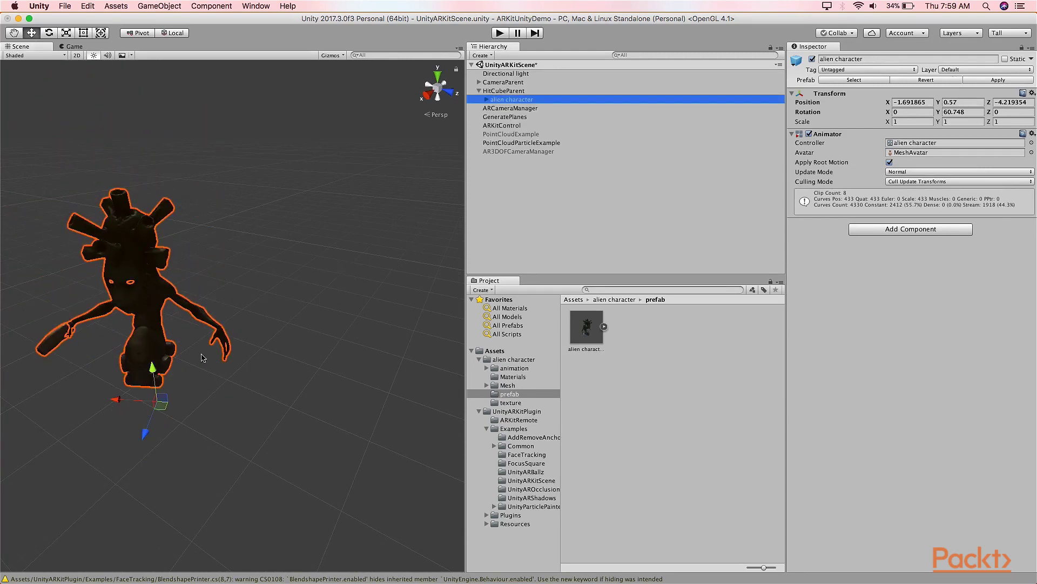
- Examine the alien character in the Scene view from different distances and list its child objects in the hierarchy
{"action": "scroll", "coordinate": [200, 393], "scroll_direction": "up", "scroll_amount": 10}
{"action": "scroll", "coordinate": [200, 393], "scroll_direction": "down", "scroll_amount": 15}
{"action": "middle_click_drag", "start_coordinate": [257, 337], "coordinate": [240, 265]}
{"action": "middle_click_drag", "start_coordinate": [189, 231], "coordinate": [225, 286]}
{"action": "scroll", "coordinate": [173, 196], "scroll_direction": "up", "scroll_amount": 5}
{"action": "scroll", "coordinate": [173, 198], "scroll_direction": "down", "scroll_amount": 3}
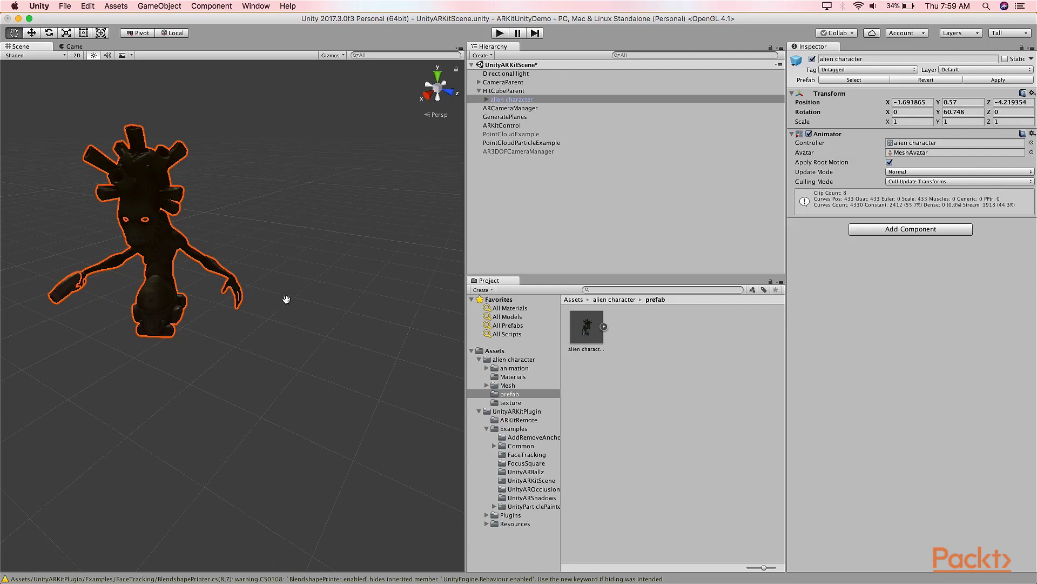
{"action": "left_click", "coordinate": [490, 102]}
{"action": "left_click", "coordinate": [486, 100]}
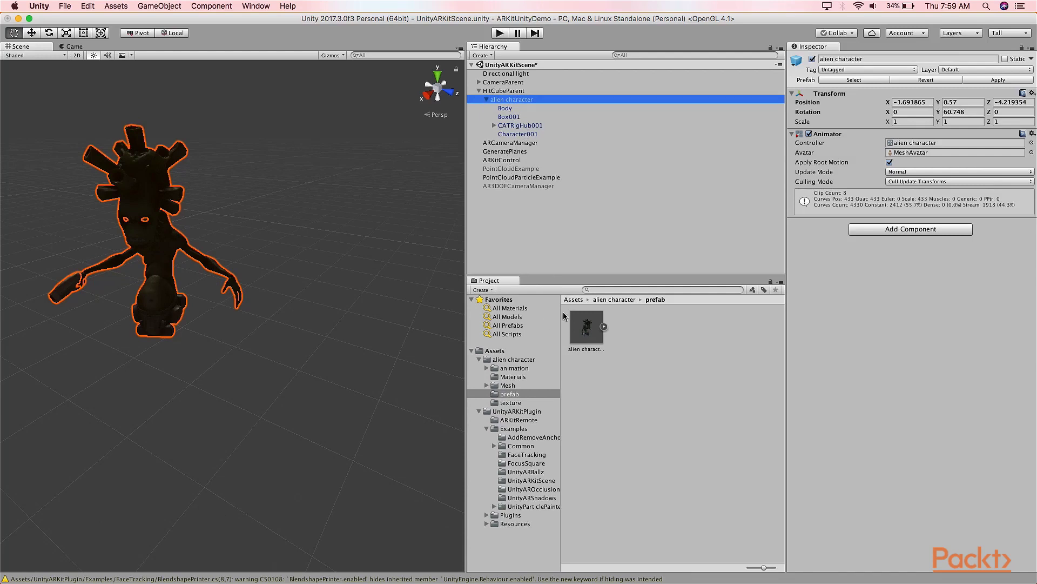
{"action": "left_click", "coordinate": [608, 290]}
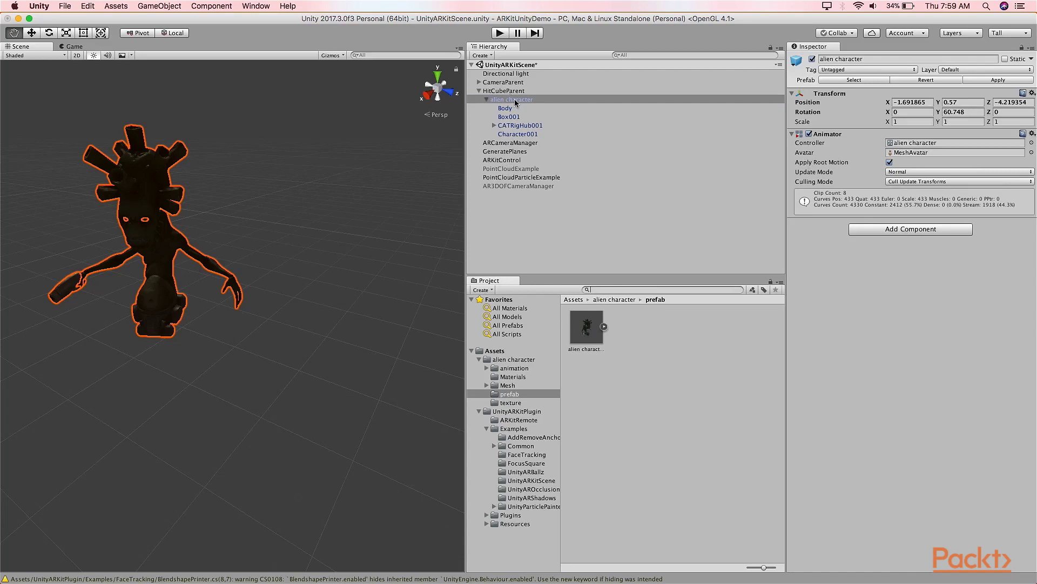
- Search the available components for "ar" and add the Unity AR Hit Test Example script to the alien character
{"action": "left_click", "coordinate": [905, 234]}
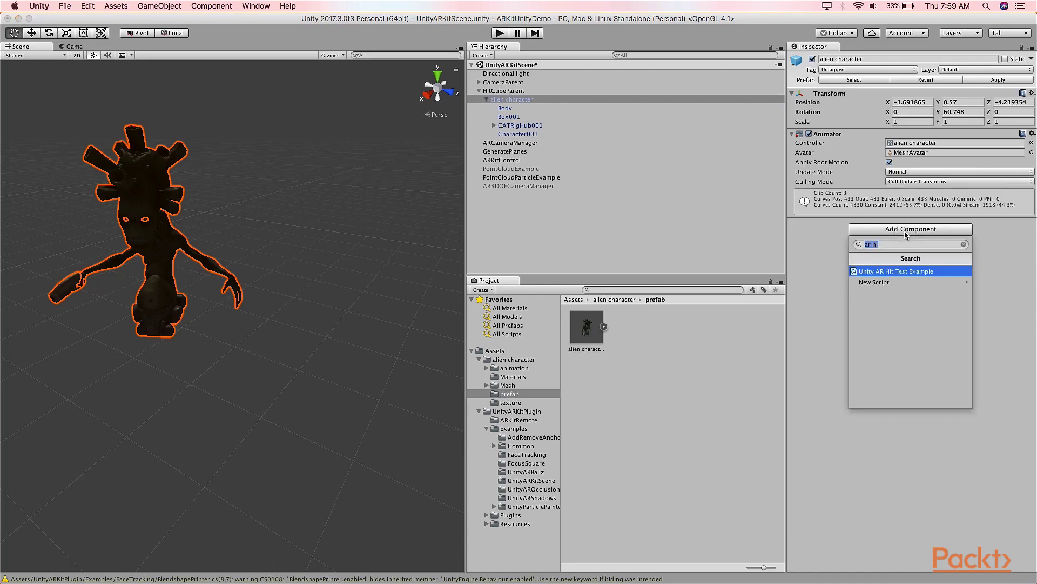
{"action": "key", "text": "BackSpace"}
{"action": "type", "text": "ar "}
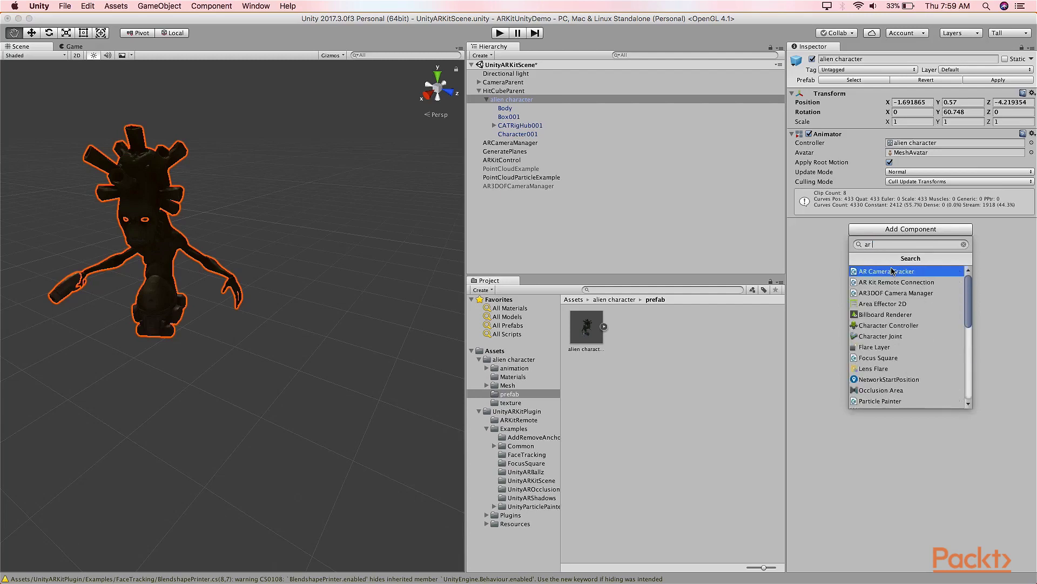
{"action": "type", "text": "kit"}
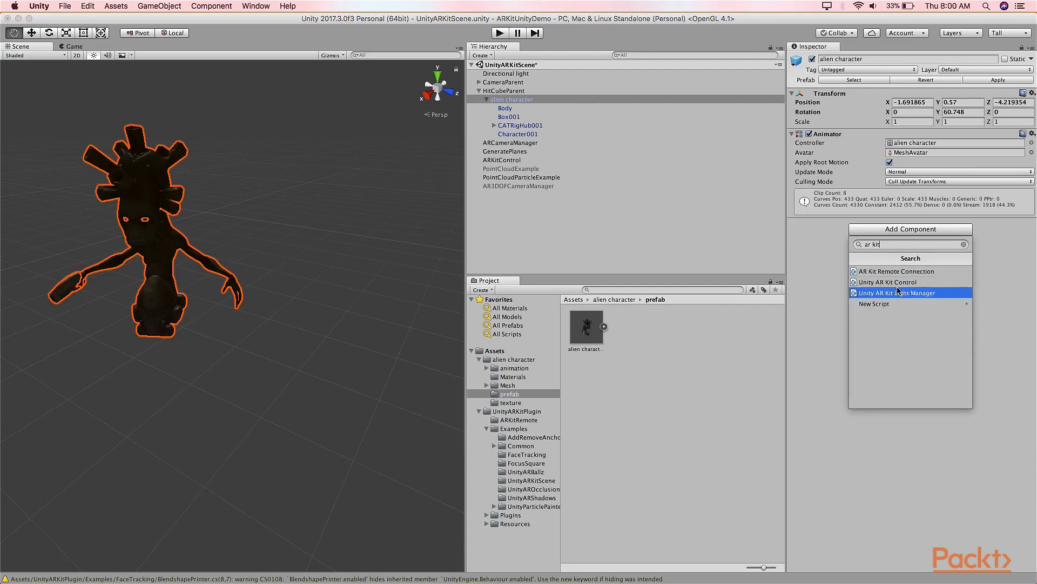
{"action": "key", "text": "BackSpace"}
{"action": "key", "text": "BackSpace"}
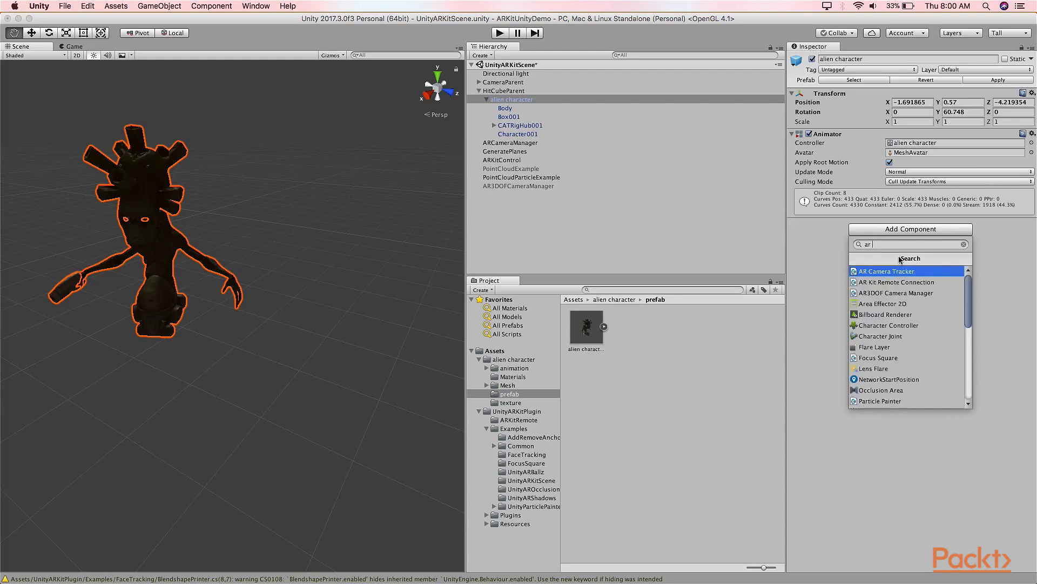
{"action": "scroll", "coordinate": [902, 307], "scroll_direction": "down", "scroll_amount": 5}
{"action": "scroll", "coordinate": [902, 307], "scroll_direction": "down", "scroll_amount": 1}
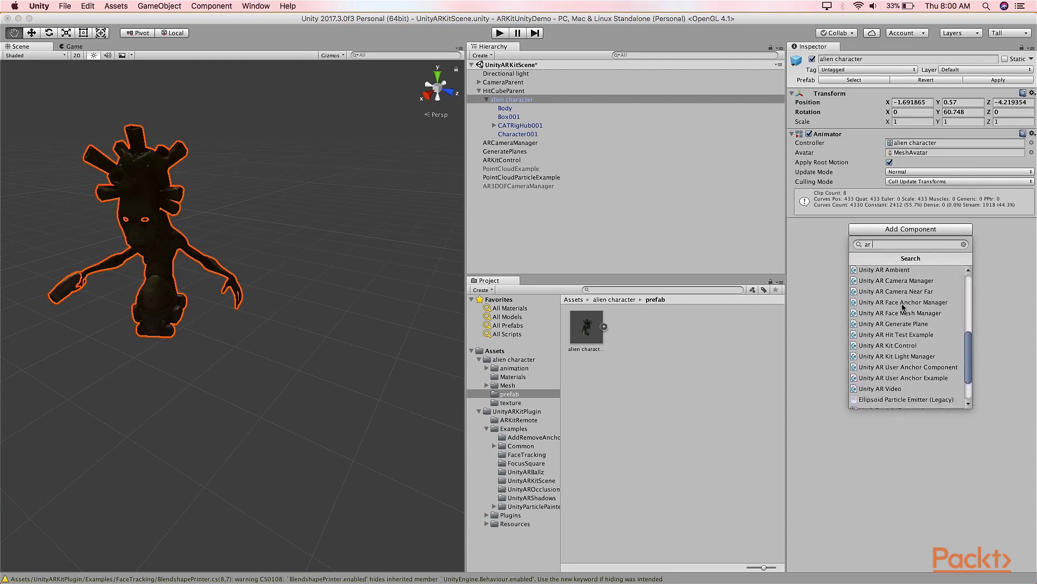
{"action": "left_click", "coordinate": [896, 335]}
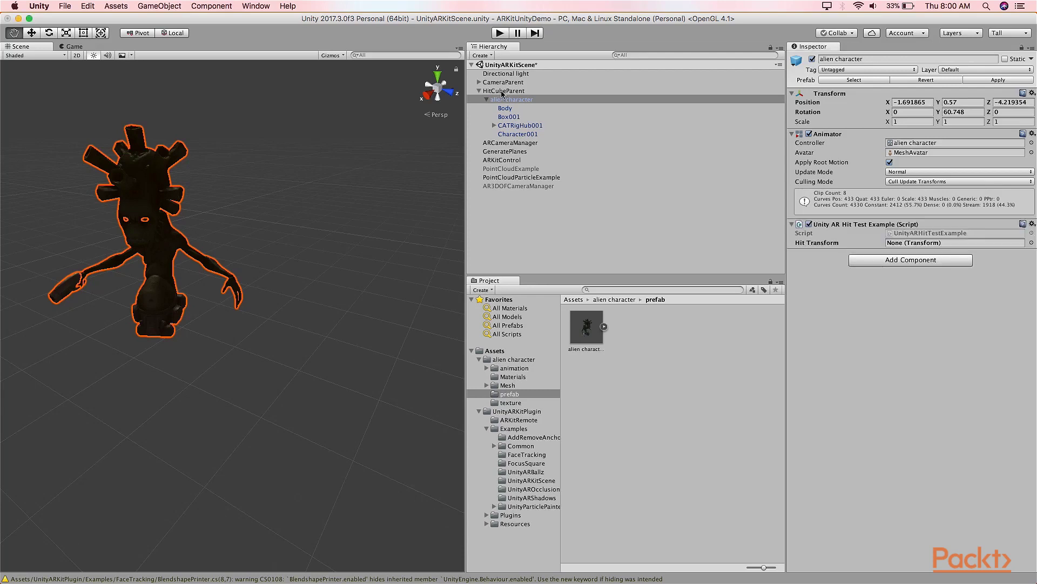
- Assign HitCubeParent as the Hit Transform of the alien character's hit test script, keeping the Inspector locked on the character during the assignment
{"action": "left_click", "coordinate": [487, 100]}
{"action": "left_click", "coordinate": [500, 93]}
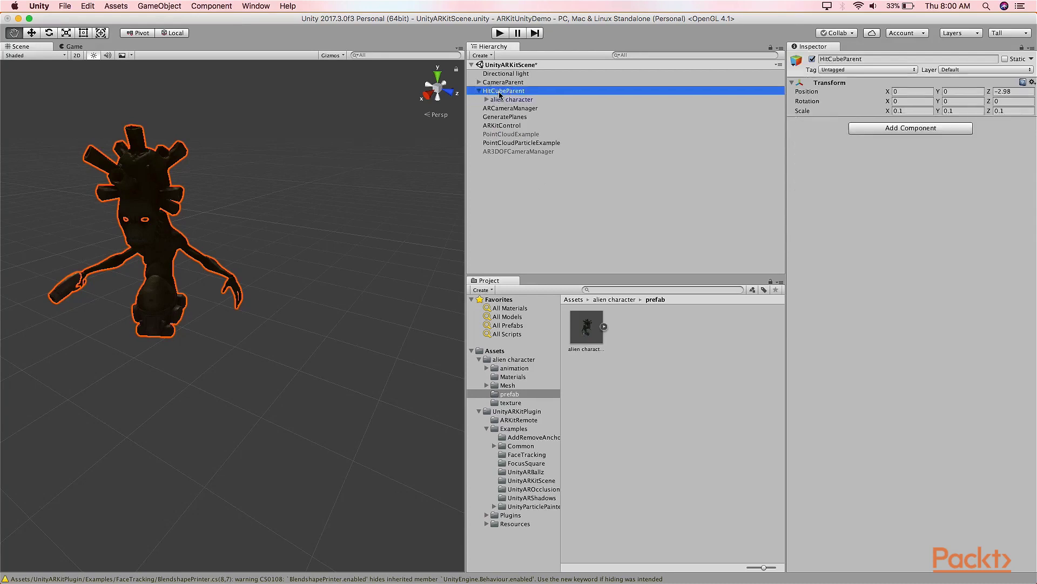
{"action": "left_click", "coordinate": [508, 101]}
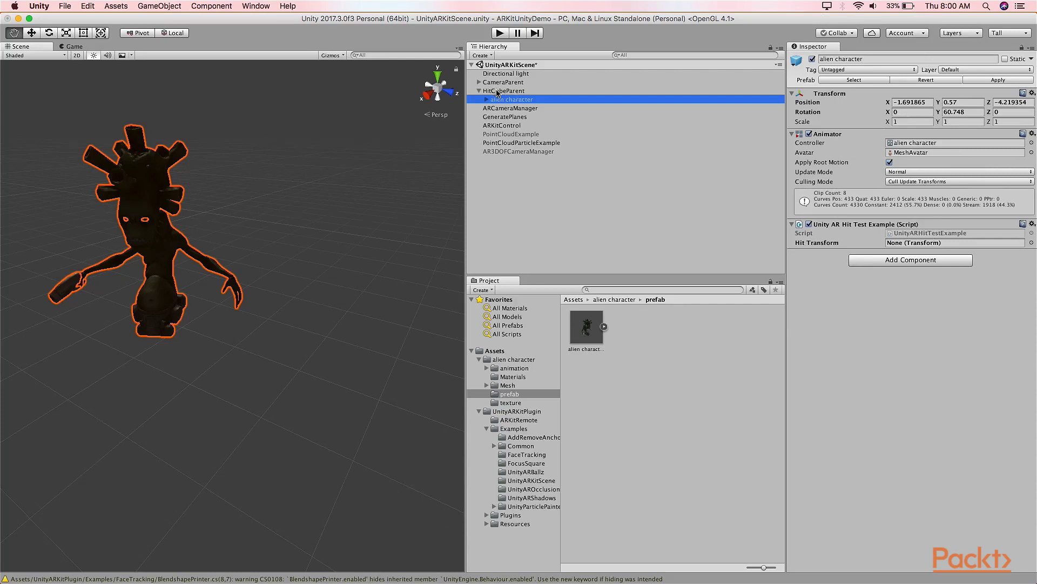
{"action": "left_click", "coordinate": [1021, 48]}
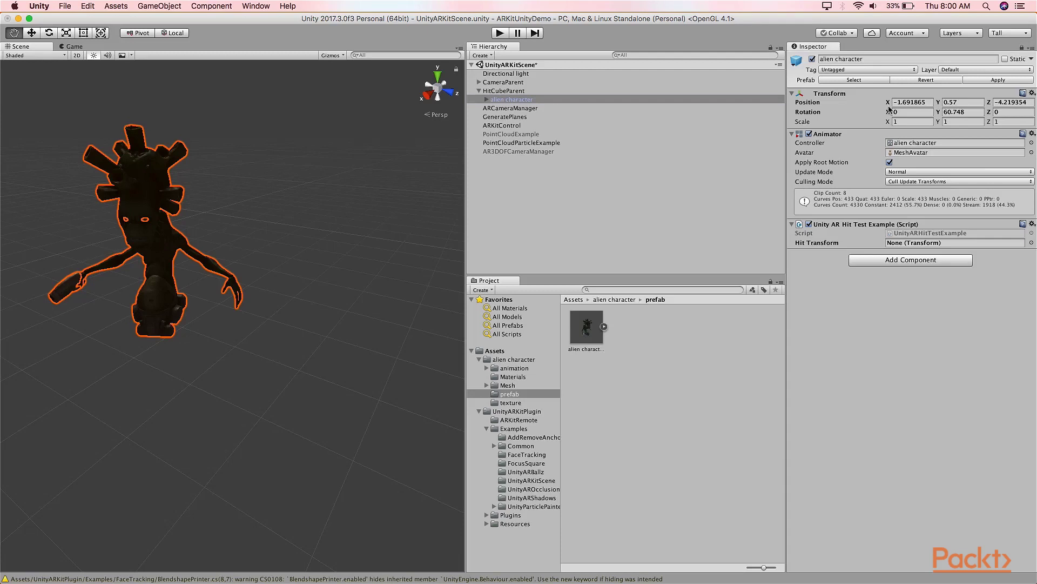
{"action": "left_click", "coordinate": [508, 92]}
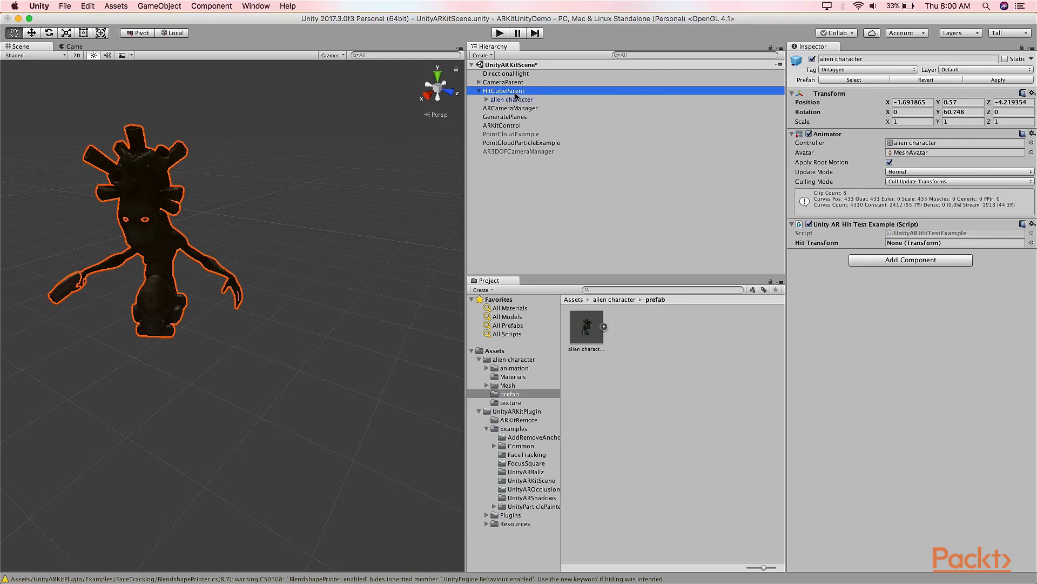
{"action": "mouse_move", "coordinate": [522, 92]}
{"action": "left_mouse_down"}
{"action": "mouse_move", "coordinate": [522, 103]}
{"action": "mouse_move", "coordinate": [513, 85]}
{"action": "left_mouse_up"}
{"action": "left_click_drag", "start_coordinate": [511, 92], "coordinate": [911, 244]}
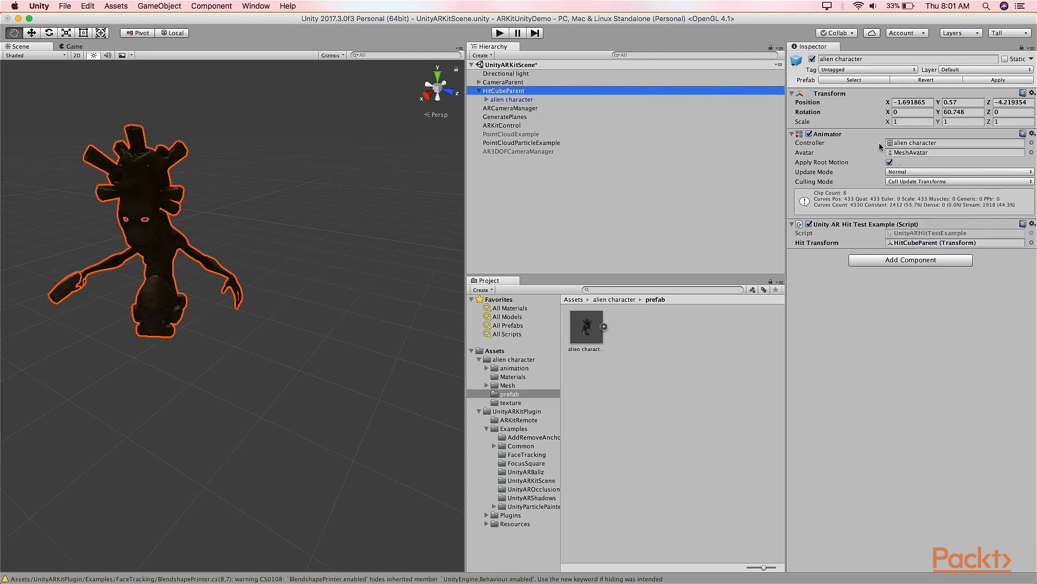
{"action": "left_click", "coordinate": [1021, 49]}
{"action": "left_click", "coordinate": [510, 100]}
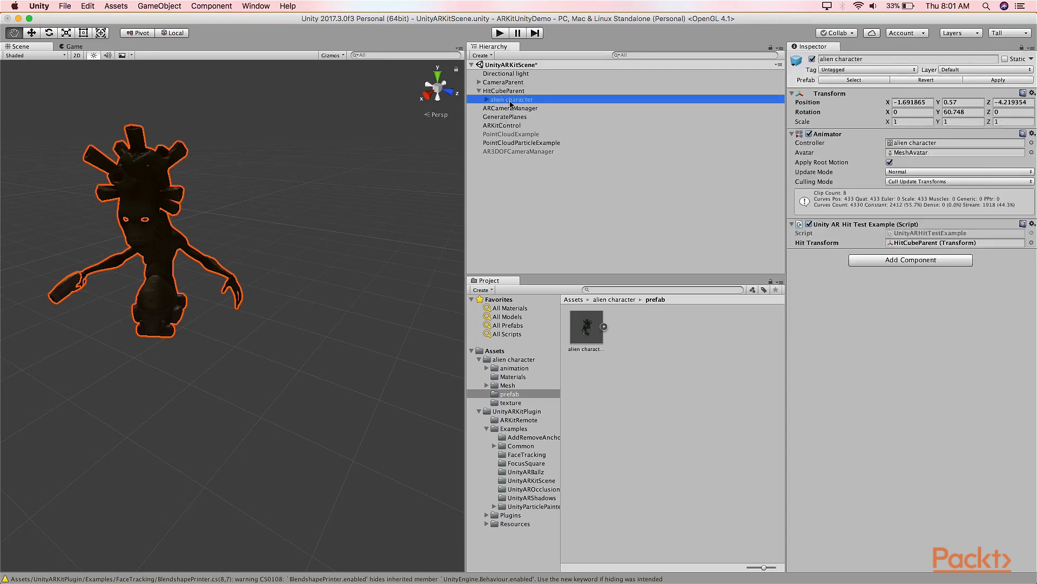
- Search the project for "shadow" and add shadowPlanePrefab to the scene as a child of the alien character
{"action": "left_click", "coordinate": [608, 289]}
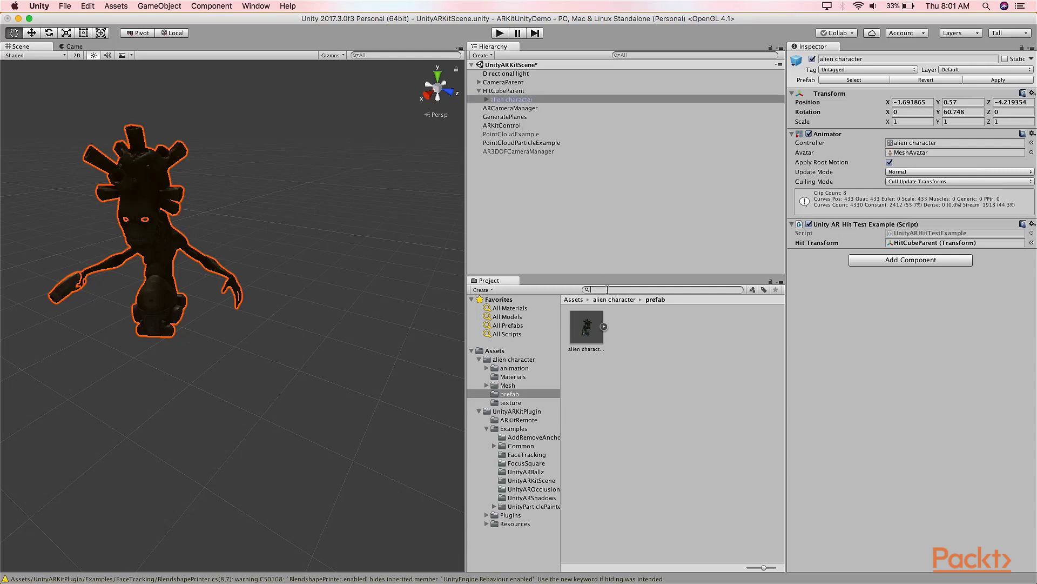
{"action": "type", "text": "shadow"}
{"action": "left_click", "coordinate": [666, 334]}
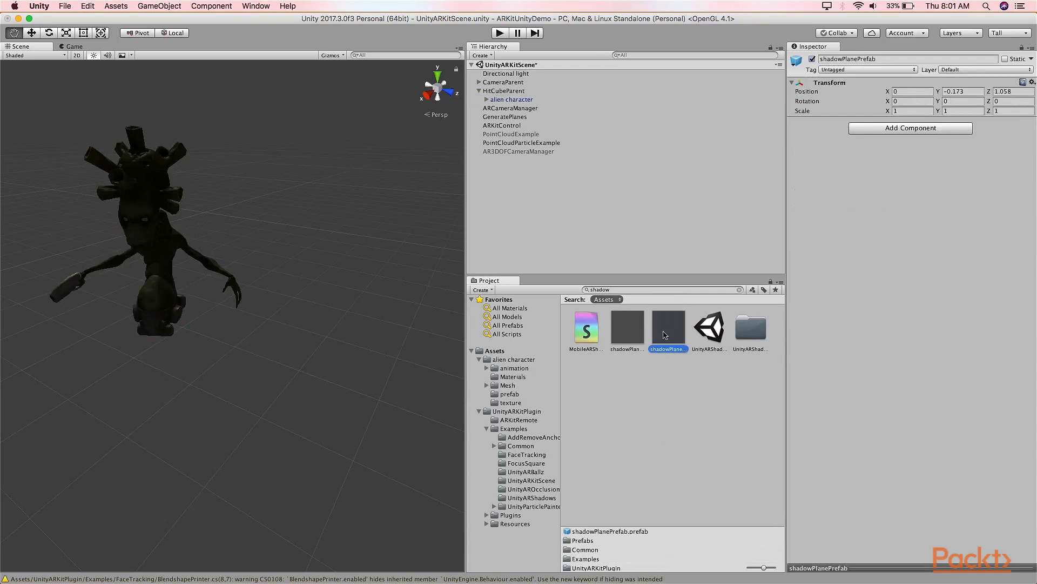
{"action": "left_click_drag", "start_coordinate": [666, 335], "coordinate": [498, 101]}
{"action": "left_click", "coordinate": [487, 99]}
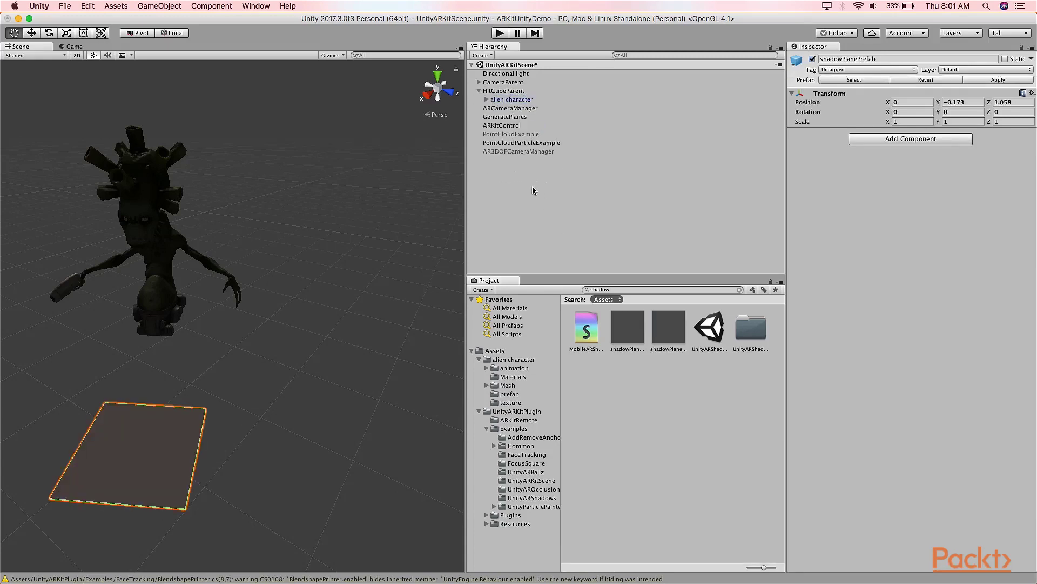
{"action": "left_click", "coordinate": [487, 100]}
- Set the shadow plane's scale to 100 on the X, Y and Z axes
{"action": "left_click", "coordinate": [907, 122]}
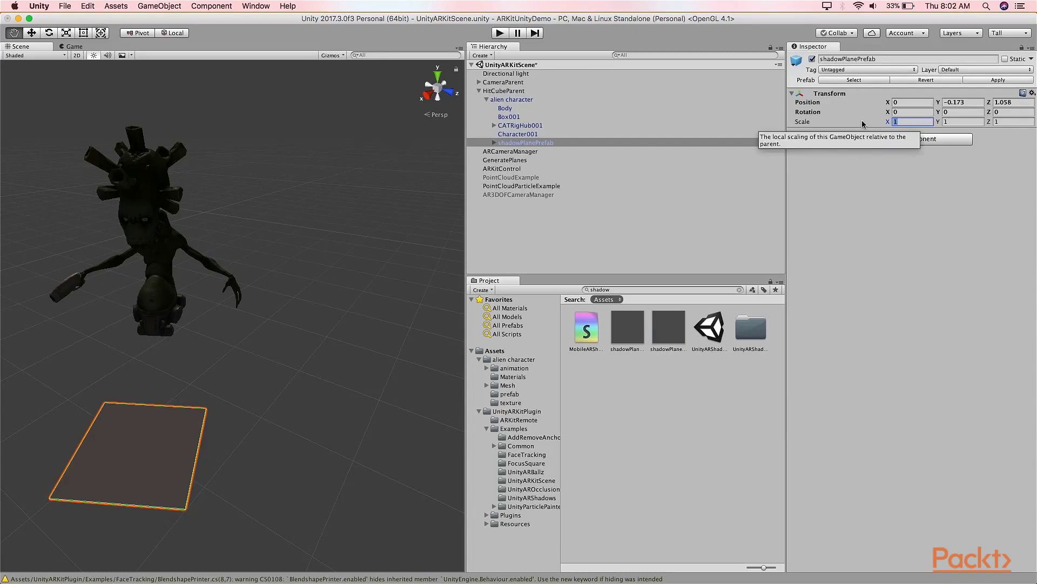
{"action": "type", "text": "100"}
{"action": "key", "text": "Tab"}
{"action": "type", "text": "100"}
{"action": "key", "text": "Tab"}
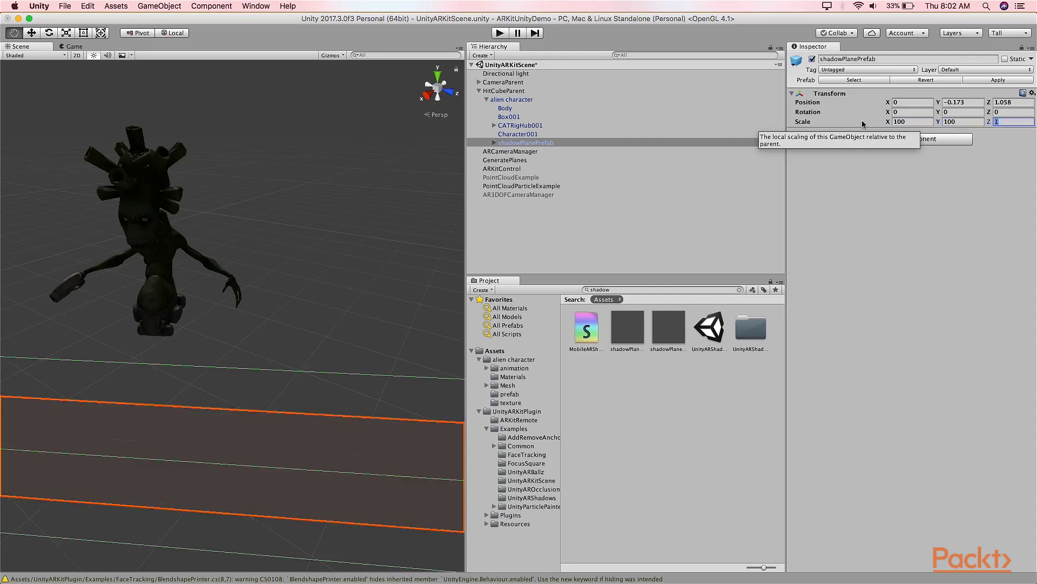
{"action": "type", "text": "100"}
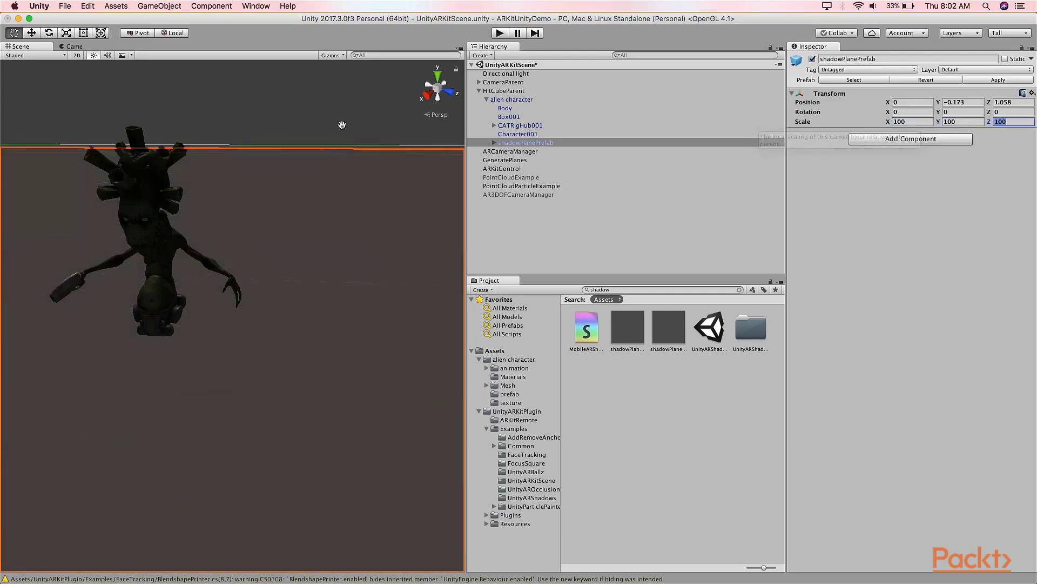
{"action": "left_click", "coordinate": [487, 100]}
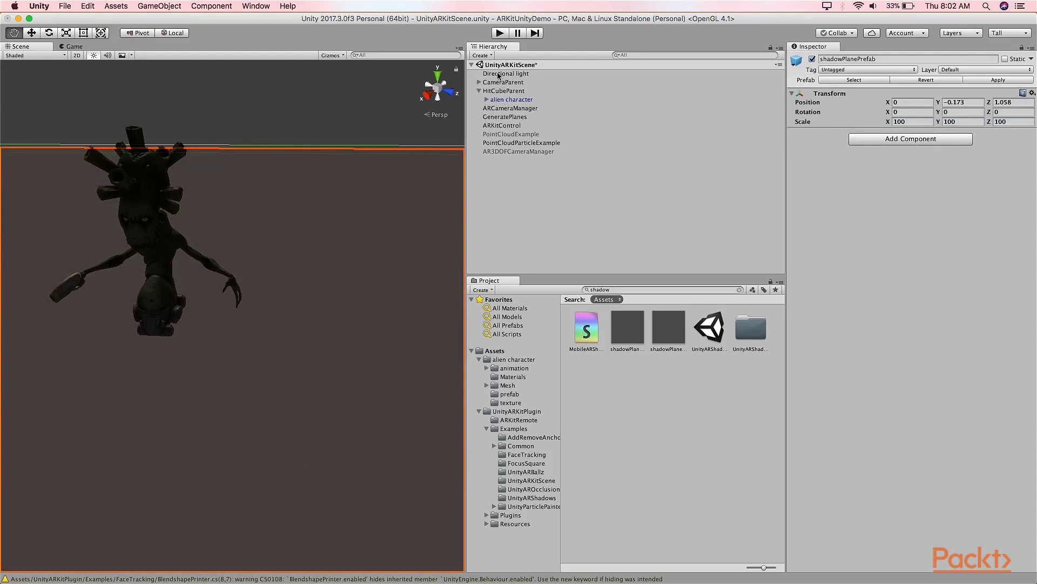
- Set the directional light's shadow type to Soft Shadows and check the shadow cast beneath the alien character
{"action": "left_click", "coordinate": [496, 75]}
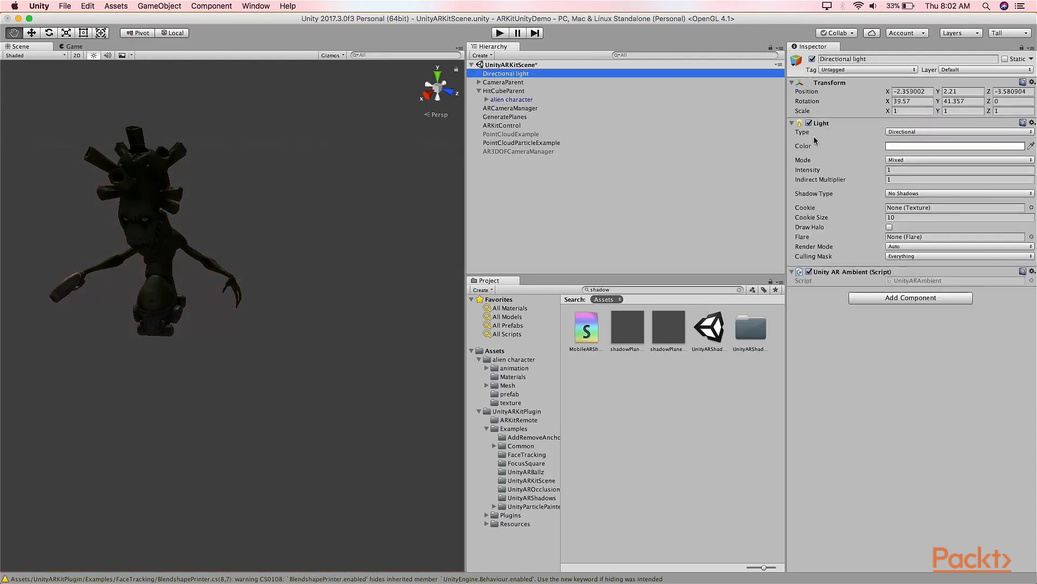
{"action": "left_click", "coordinate": [913, 194]}
{"action": "left_click", "coordinate": [915, 211]}
{"action": "scroll", "coordinate": [372, 260], "scroll_direction": "down", "scroll_amount": 5}
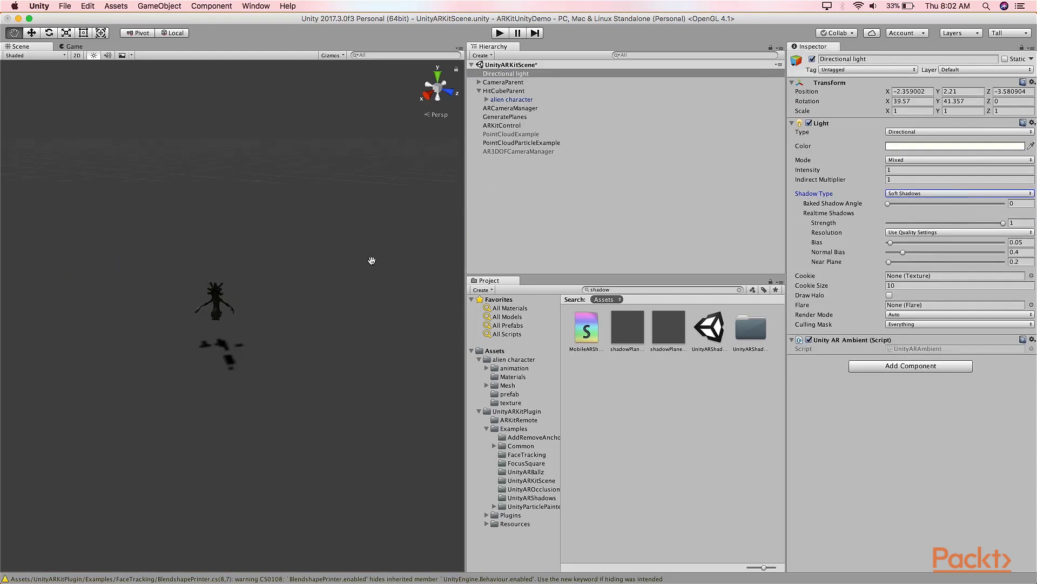
{"action": "scroll", "coordinate": [400, 213], "scroll_direction": "up", "scroll_amount": 5}
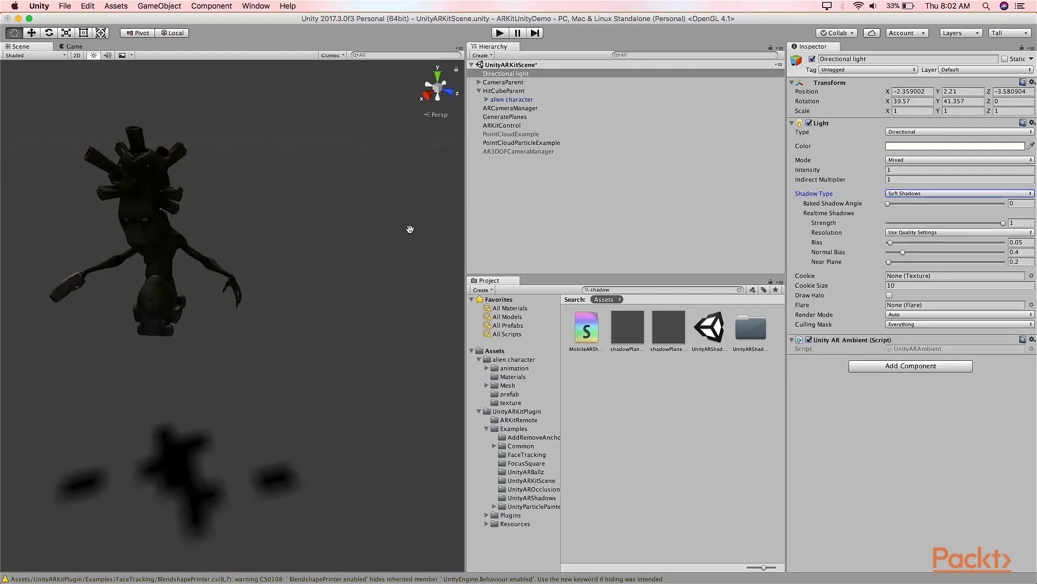